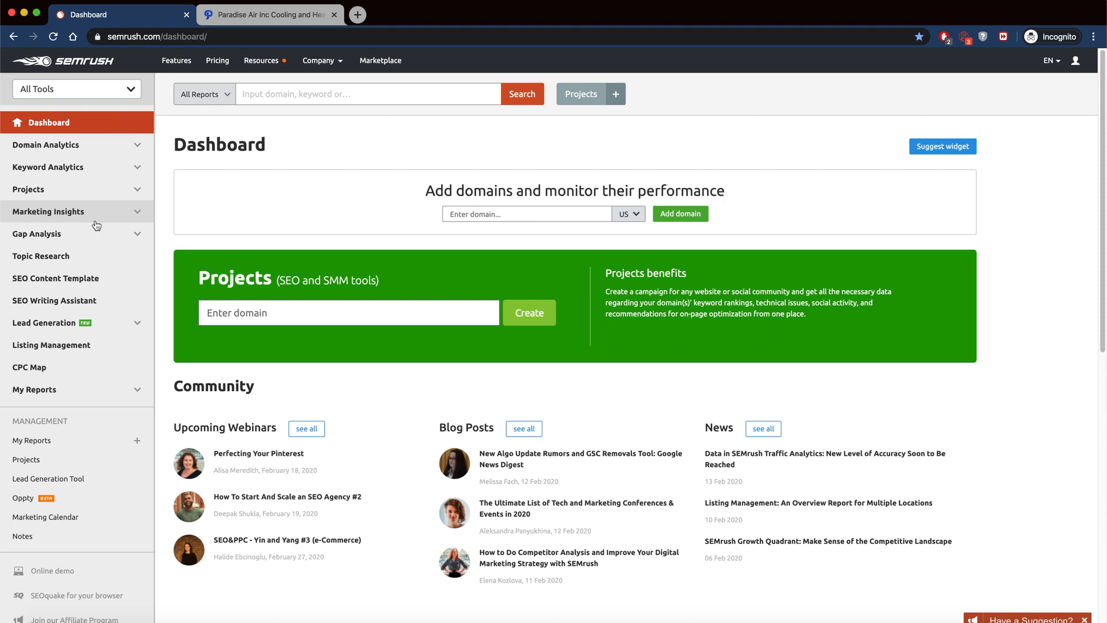
Look through the tools offered under Domain Analytics, Keyword Analytics and Projects
left_click(138, 147)
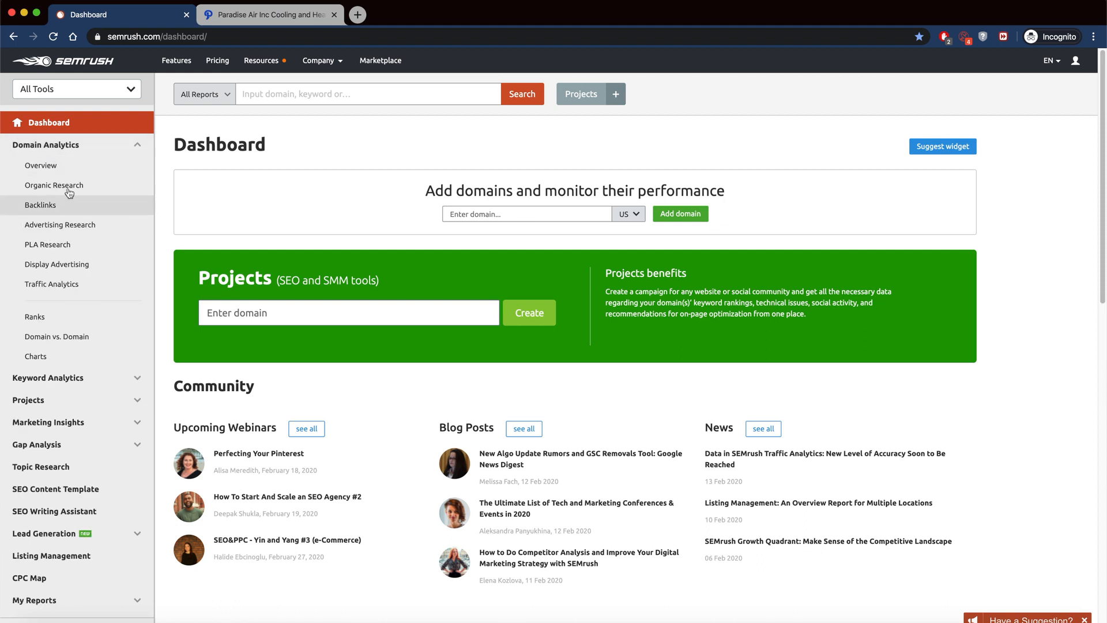
scroll(80, 191, "down", 1)
scroll(81, 190, "down", 3)
left_click(133, 297)
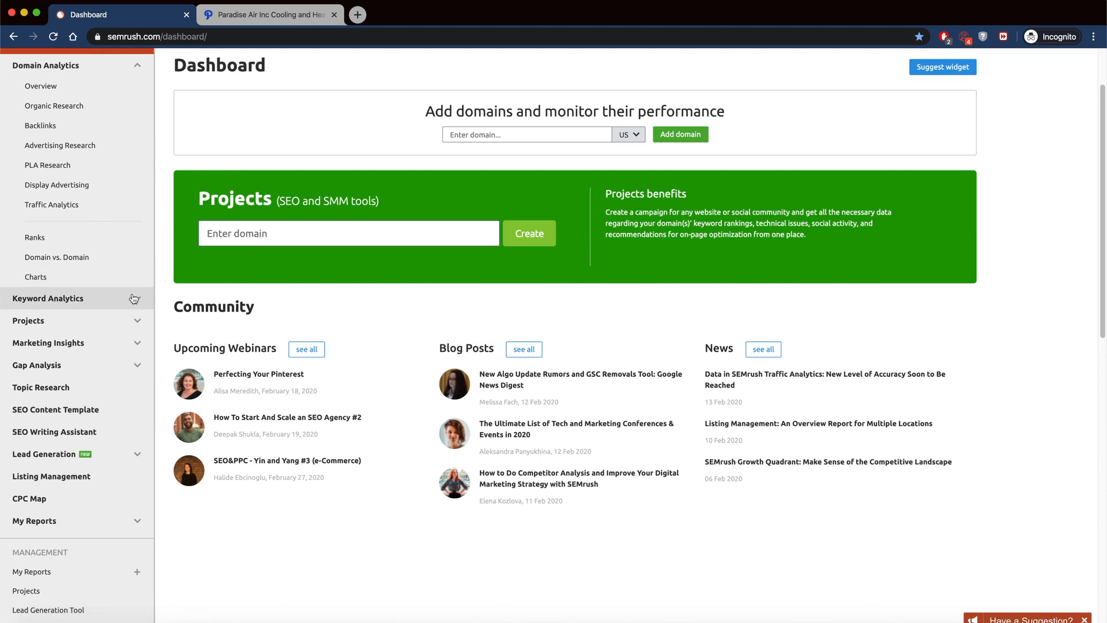
scroll(107, 202, "down", 4)
scroll(66, 262, "down", 3)
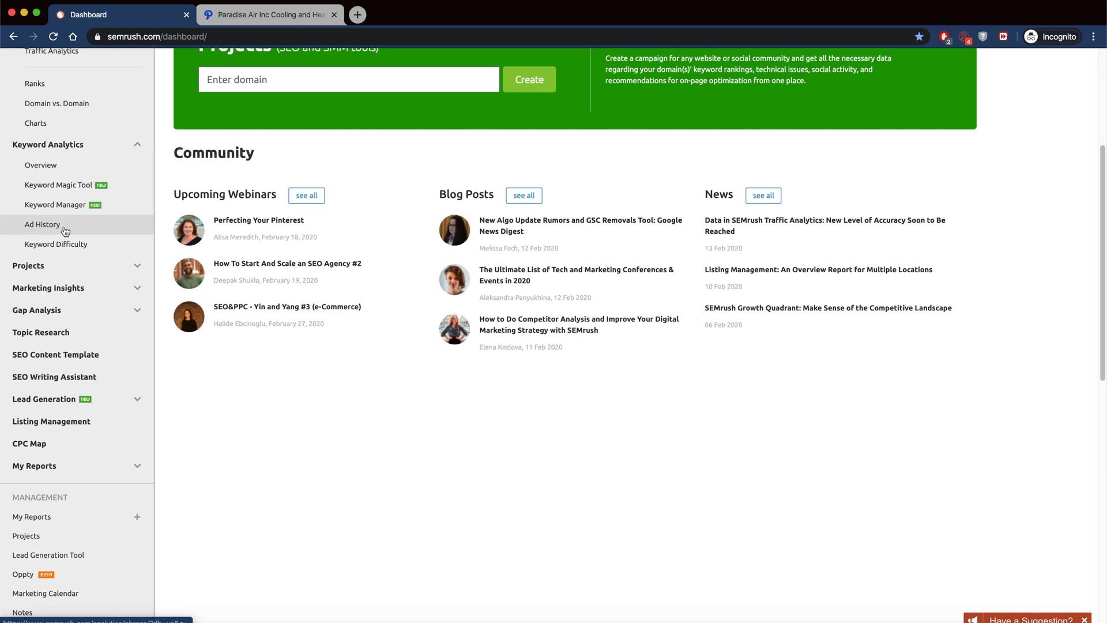
left_click(136, 266)
scroll(95, 279, "down", 1)
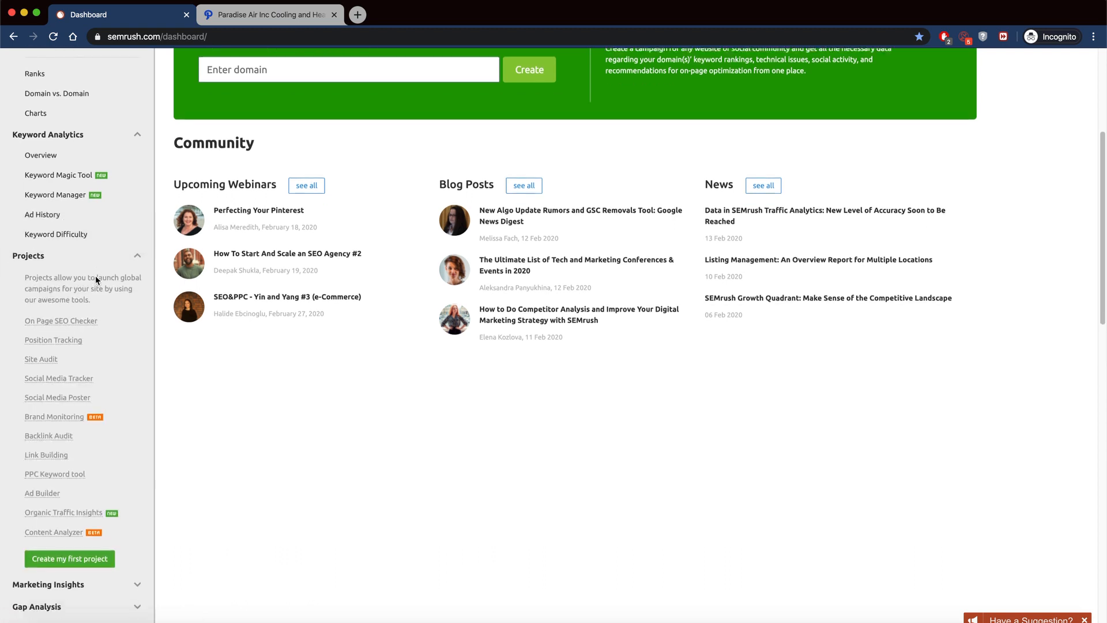
scroll(95, 275, "down", 5)
scroll(136, 203, "up", 3)
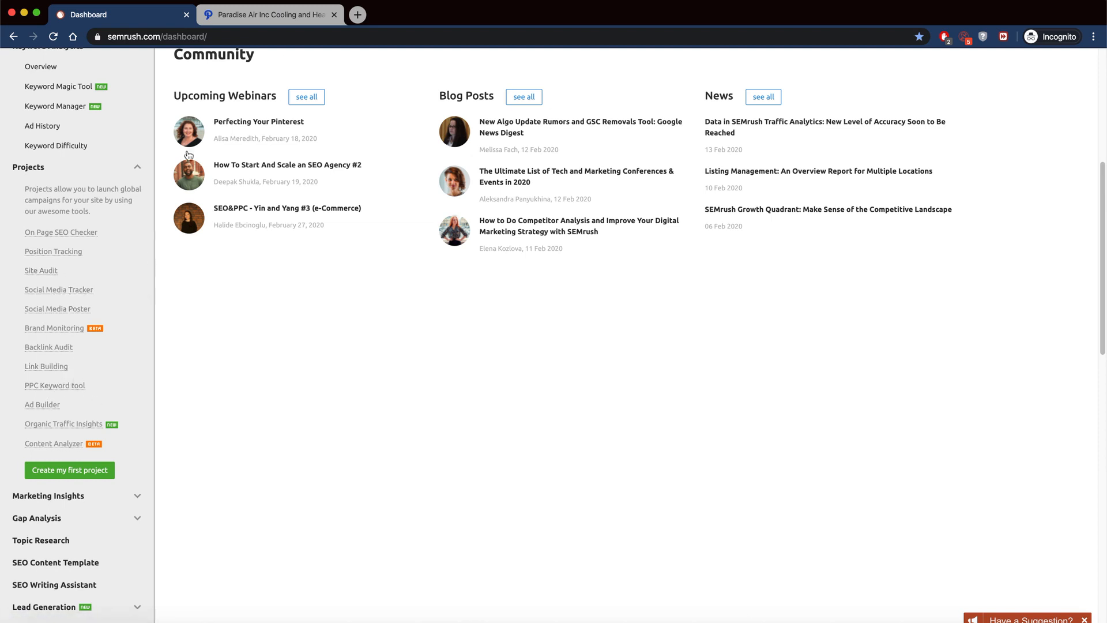
Look over the Paradise Air Inc. homepage, from its banner down to the service area section
left_click(265, 14)
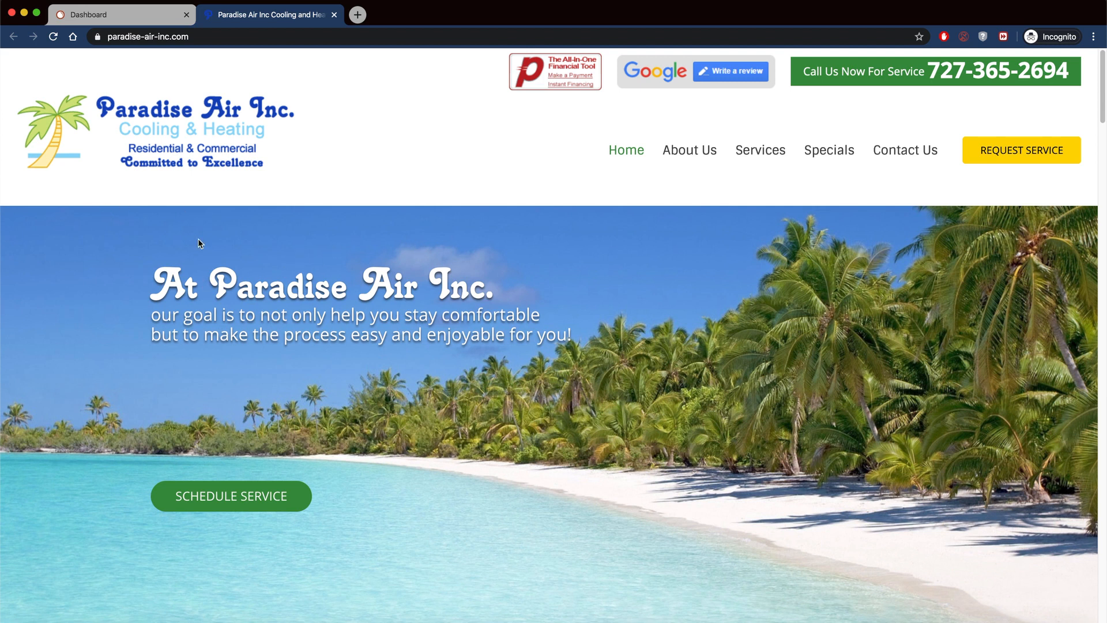
scroll(198, 242, "down", 10)
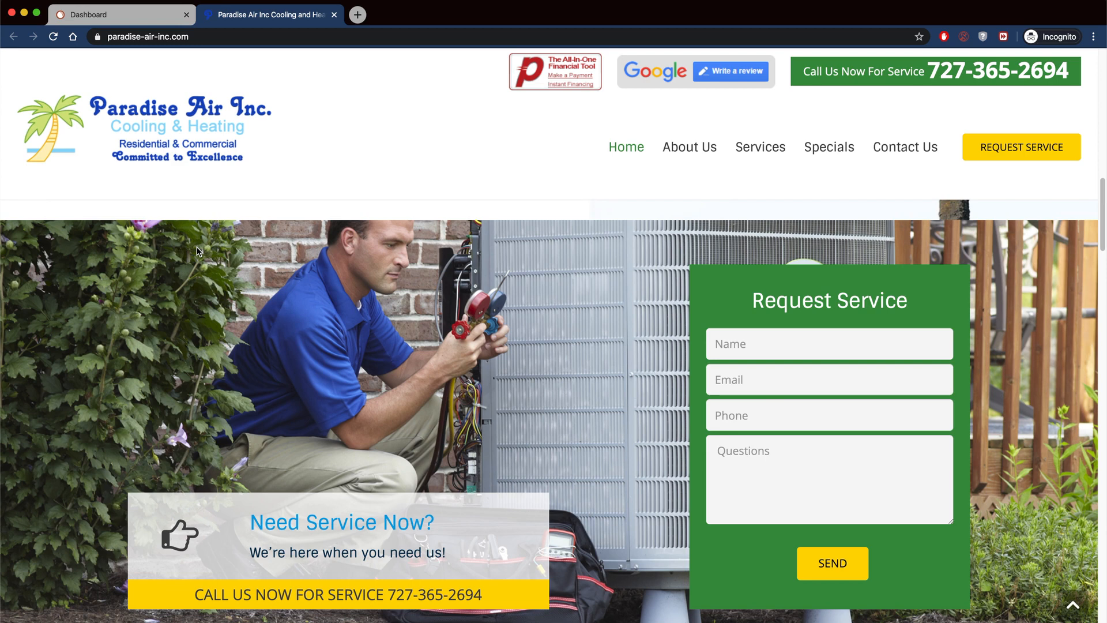
scroll(204, 254, "down", 10)
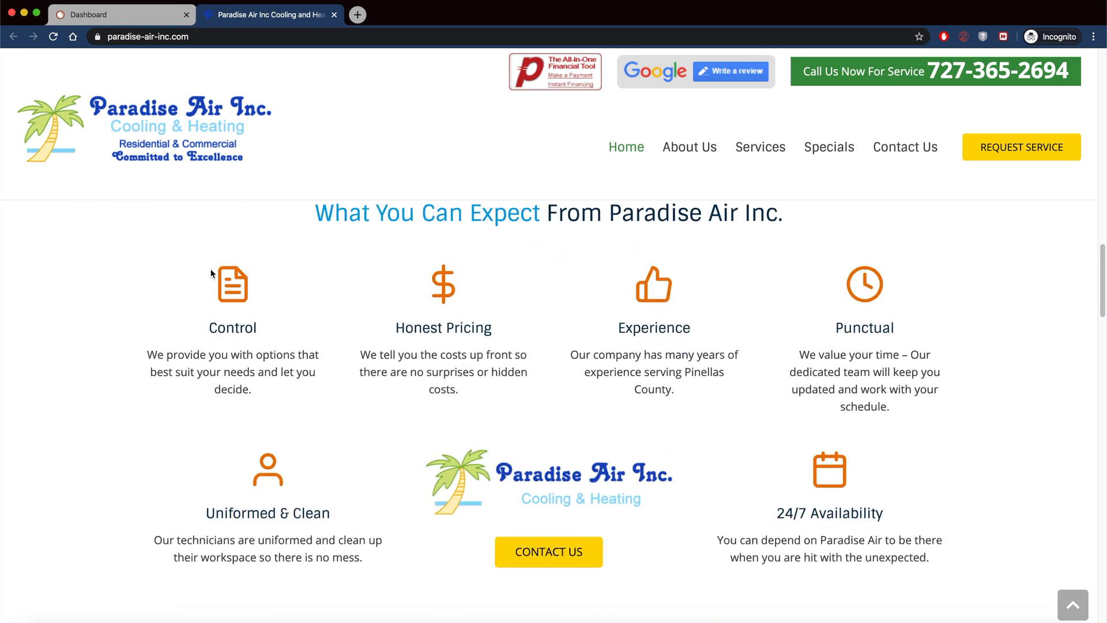
scroll(210, 269, "down", 15)
scroll(211, 274, "up", 1)
scroll(212, 277, "up", 1)
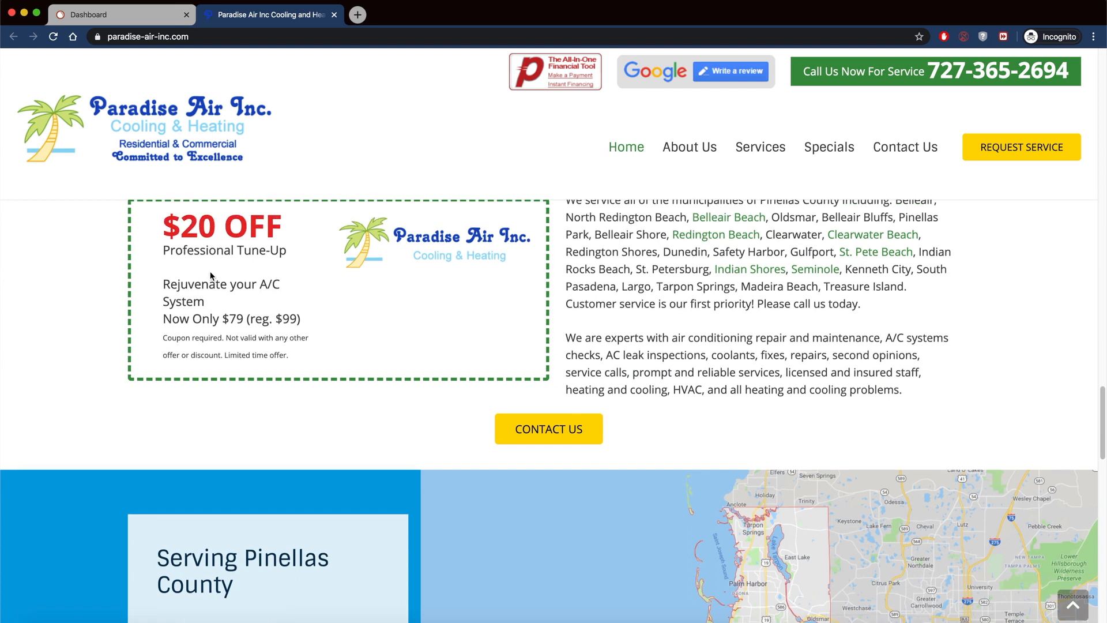
scroll(209, 271, "up", 20)
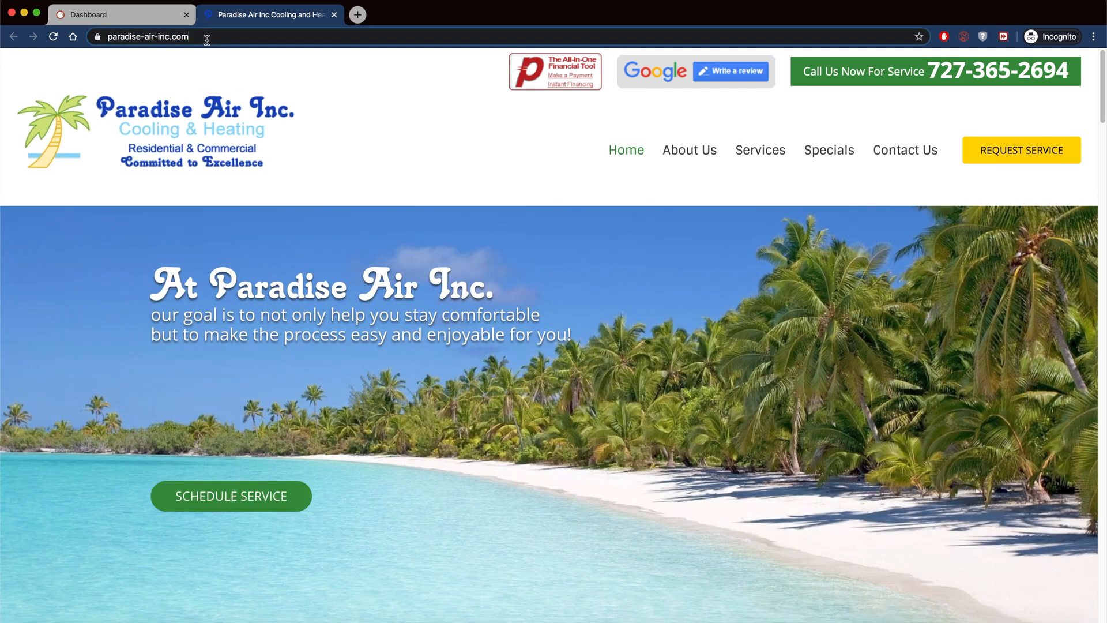
Copy the Paradise Air website address and open the Site Audit tool in SEMrush
left_click(215, 36)
key("super+c")
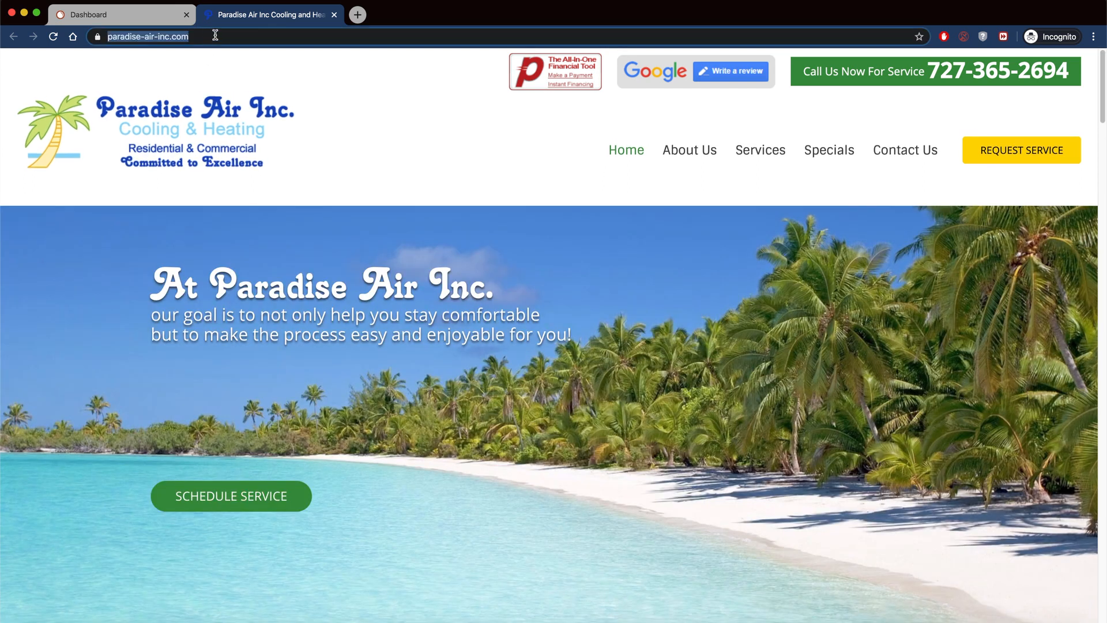
left_click(127, 15)
left_click(43, 271)
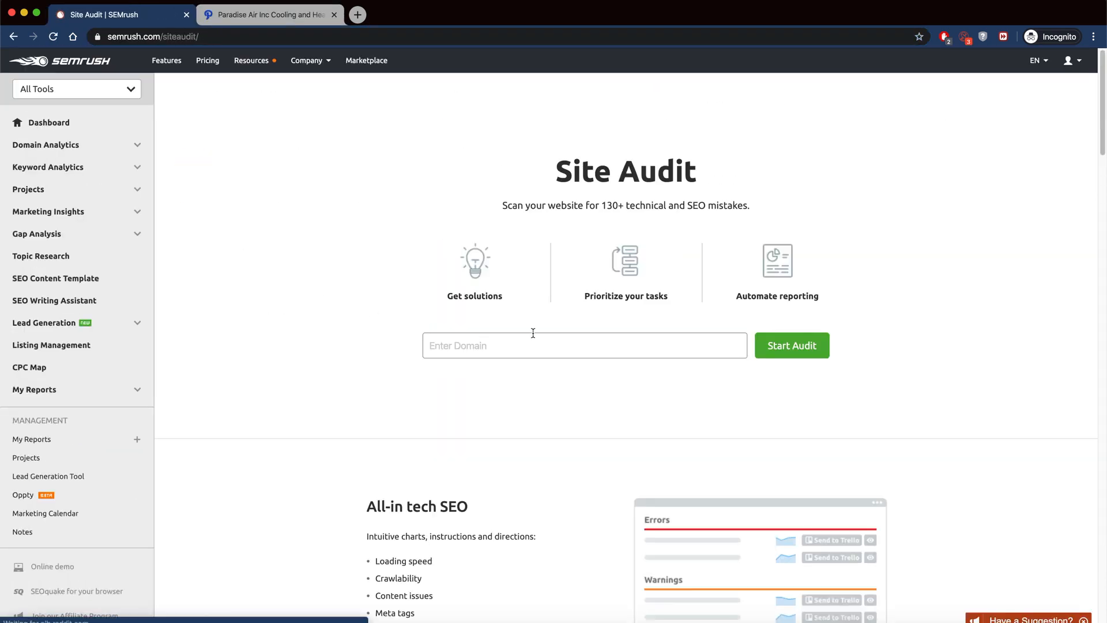
Start a site audit of paradise-air-inc.com, limited to 100 checked pages with Website as the crawl source
left_click(526, 344)
key("super+v")
left_click(792, 346)
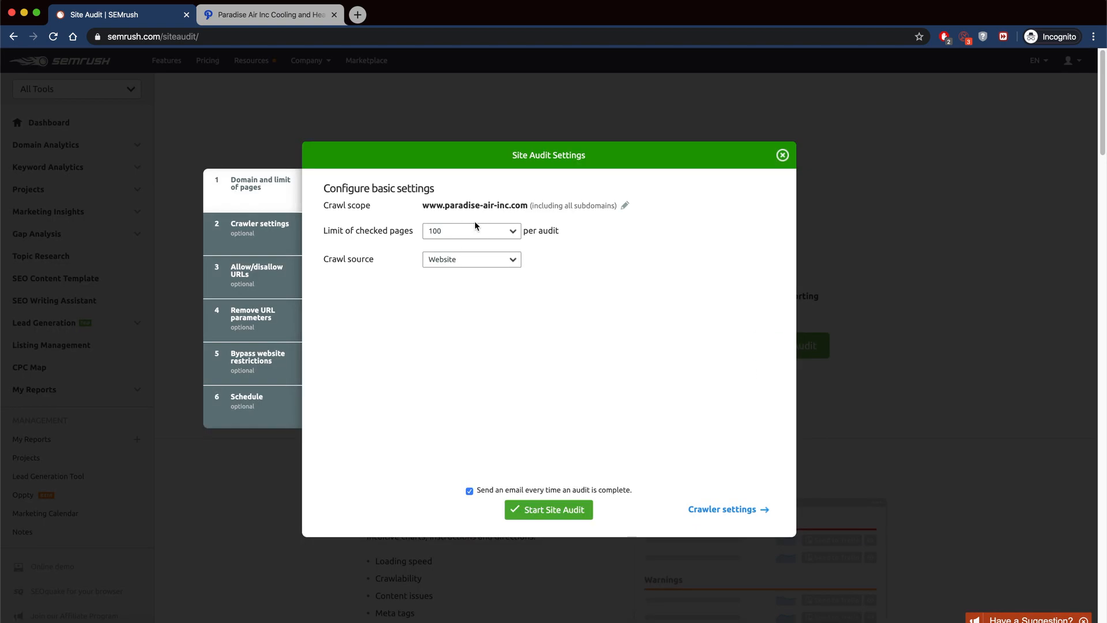
left_click(553, 511)
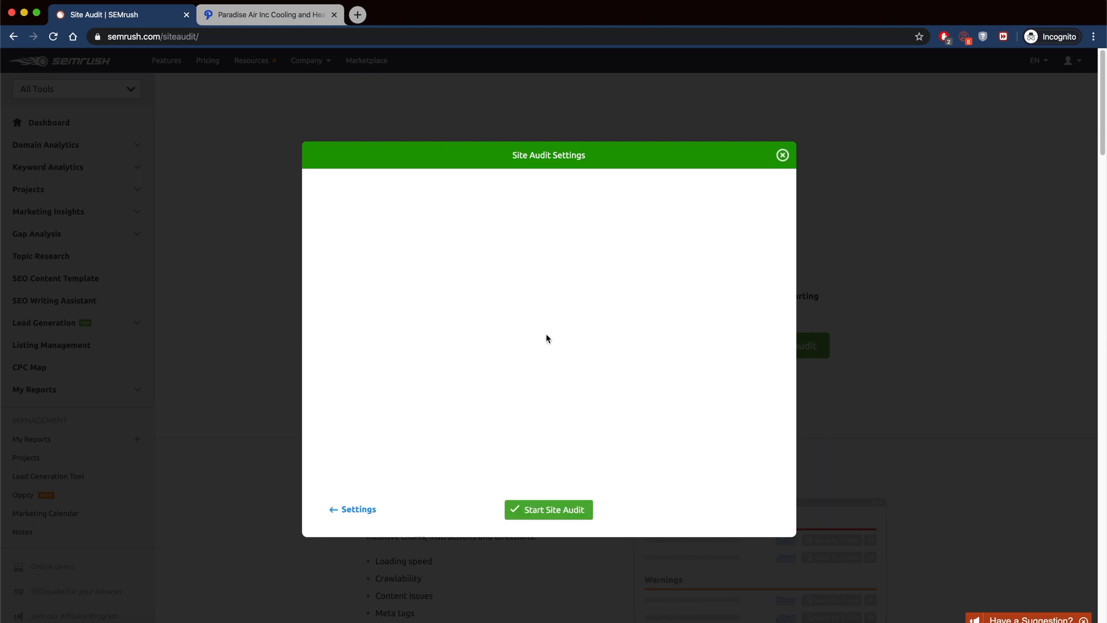
left_click(554, 511)
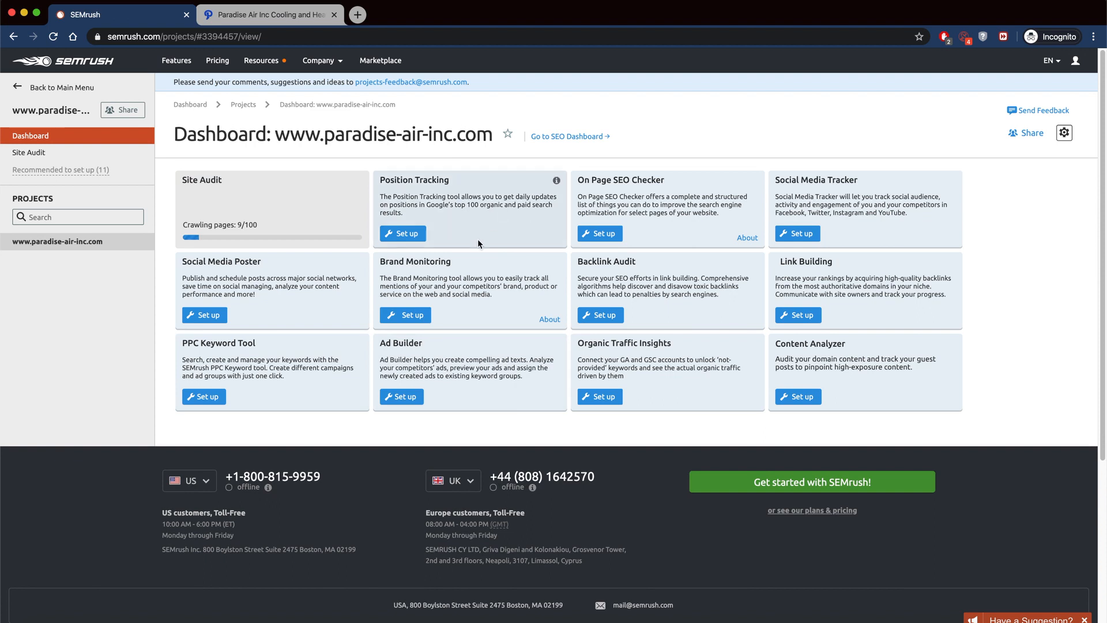
Set up the On Page SEO Checker with United States targeting and collect ideas for the auto-imported keywords
left_click(400, 235)
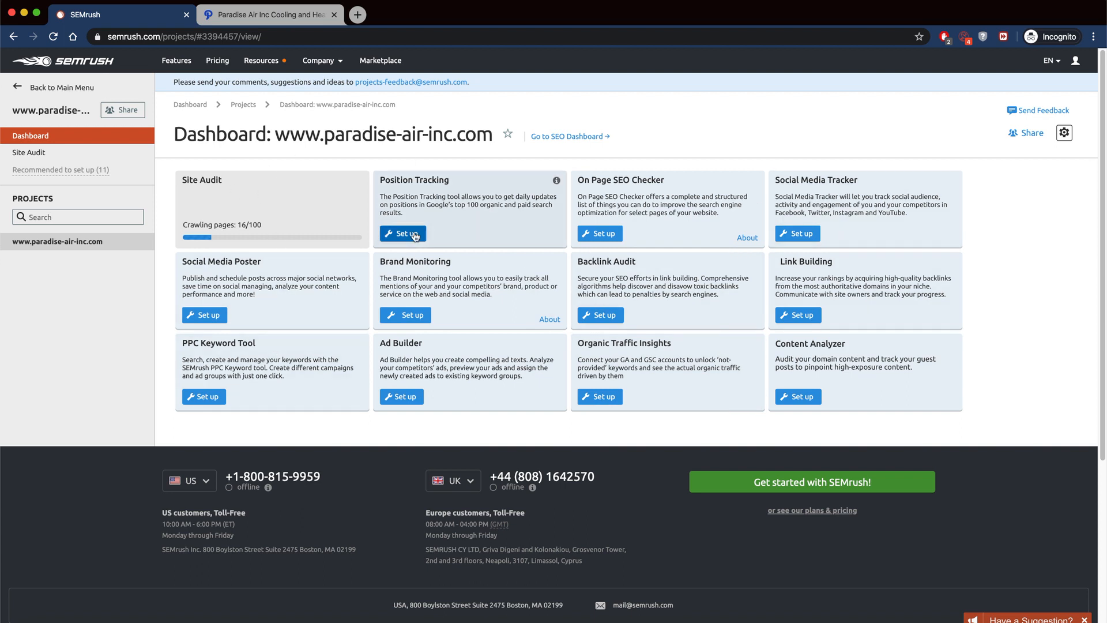
left_click(600, 237)
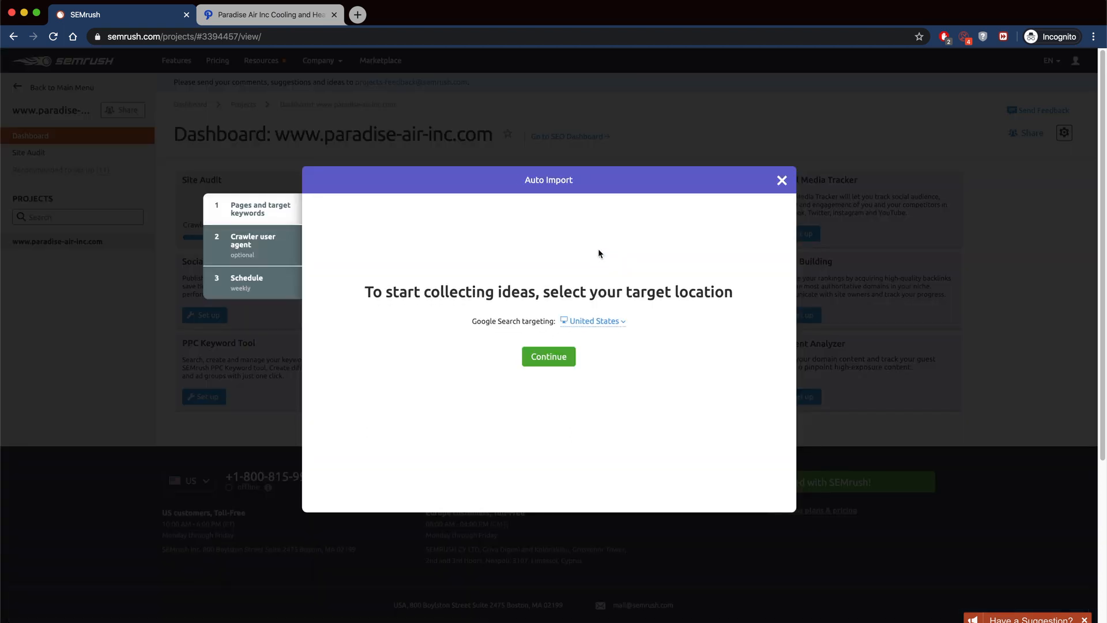
left_click(571, 357)
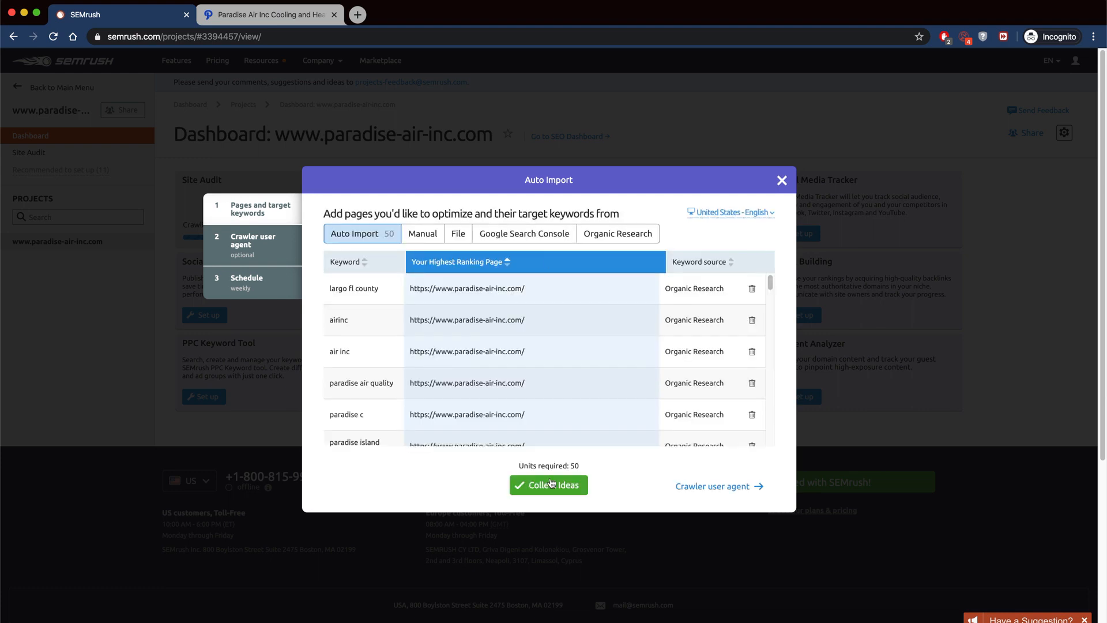
left_click(549, 483)
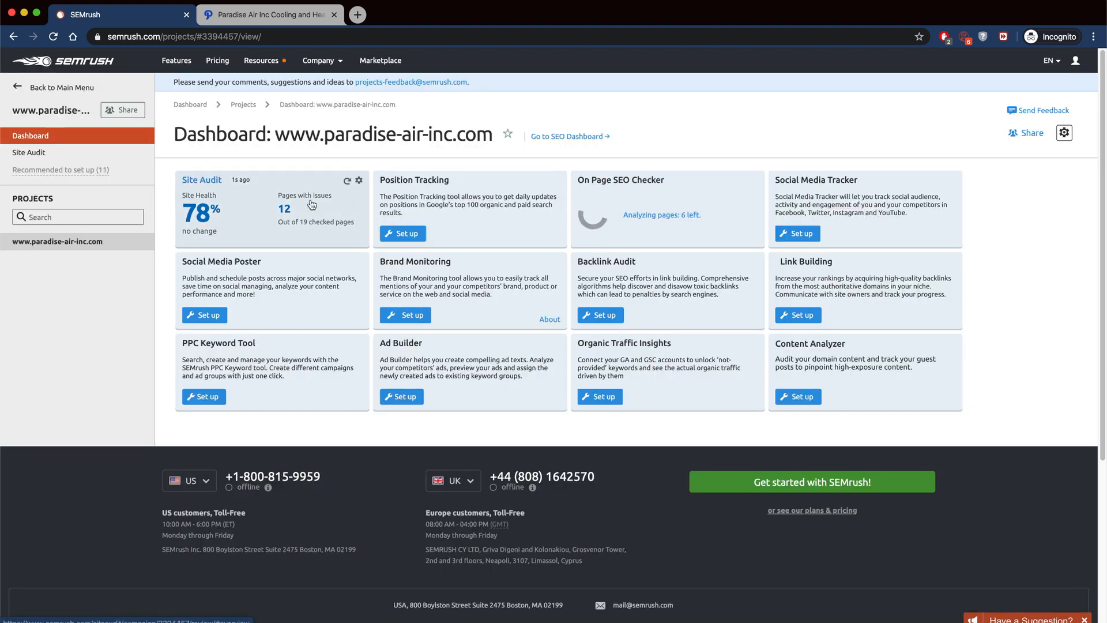
Open the finished site audit, dismiss the Site Health Score notice and review the overview
left_click(358, 182)
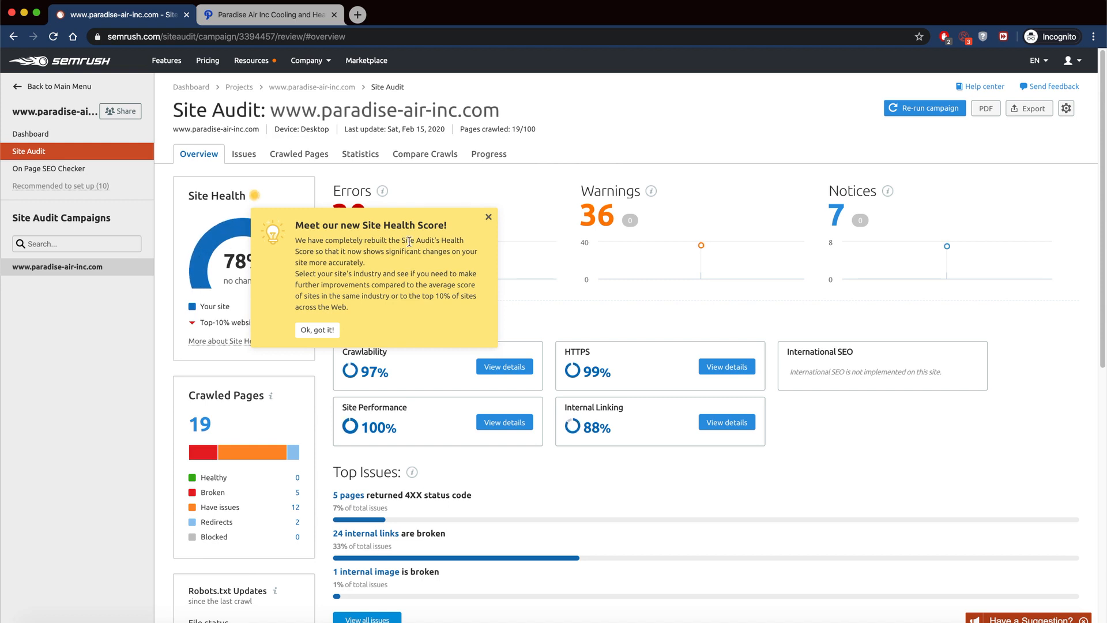
left_click(317, 330)
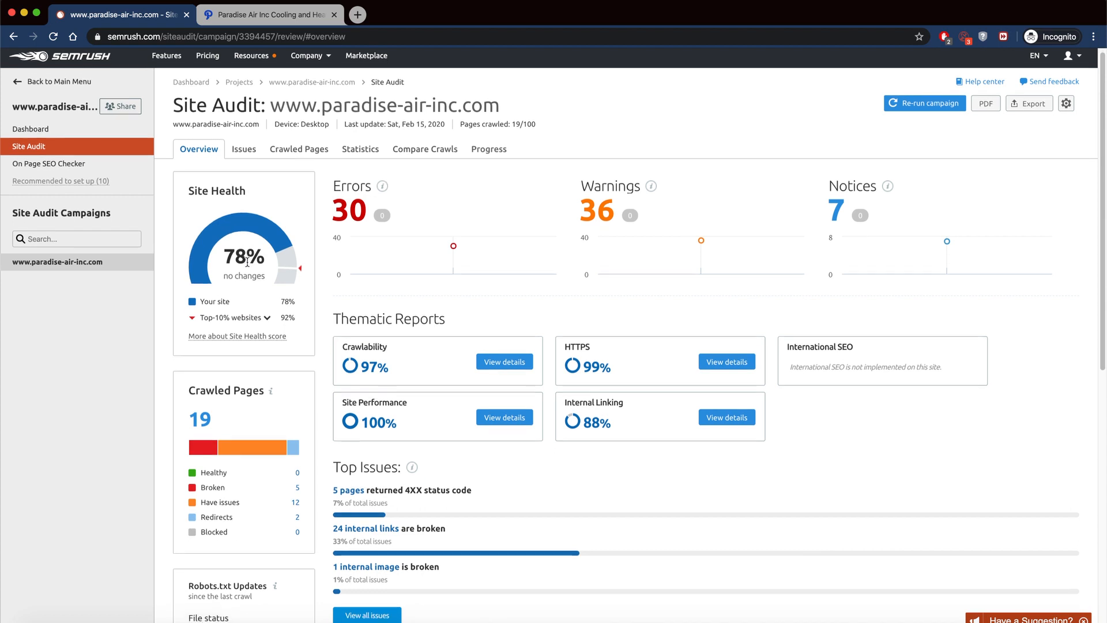
scroll(247, 262, "down", 5)
scroll(353, 269, "up", 1)
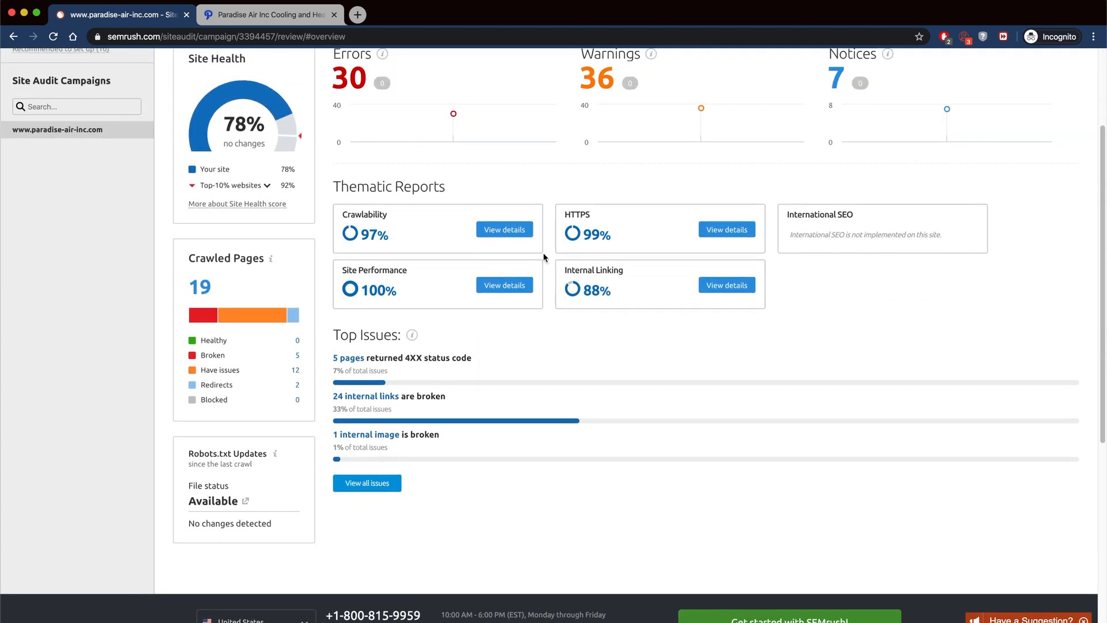
scroll(423, 323, "up", 4)
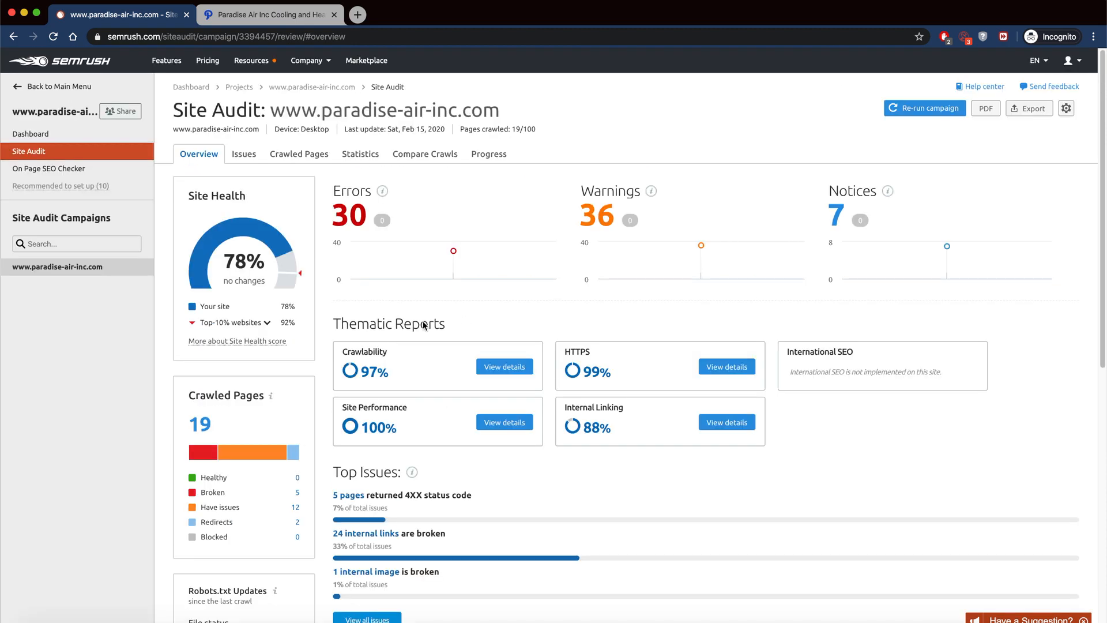
Examine the audit's error list, including the details of the broken internal links issue
left_click(349, 216)
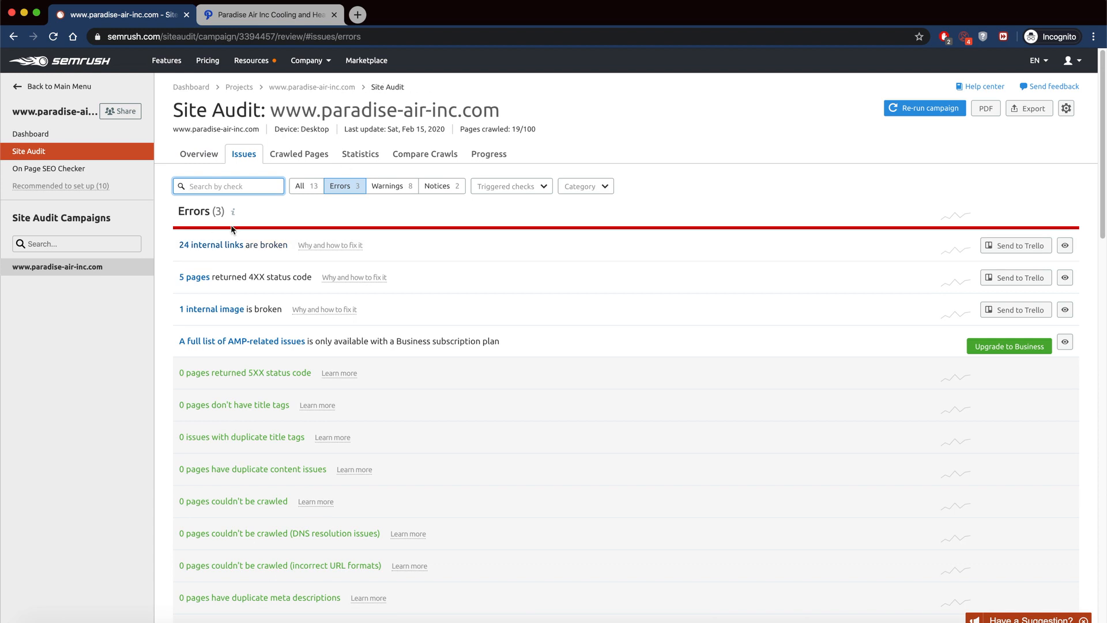
left_click(218, 247)
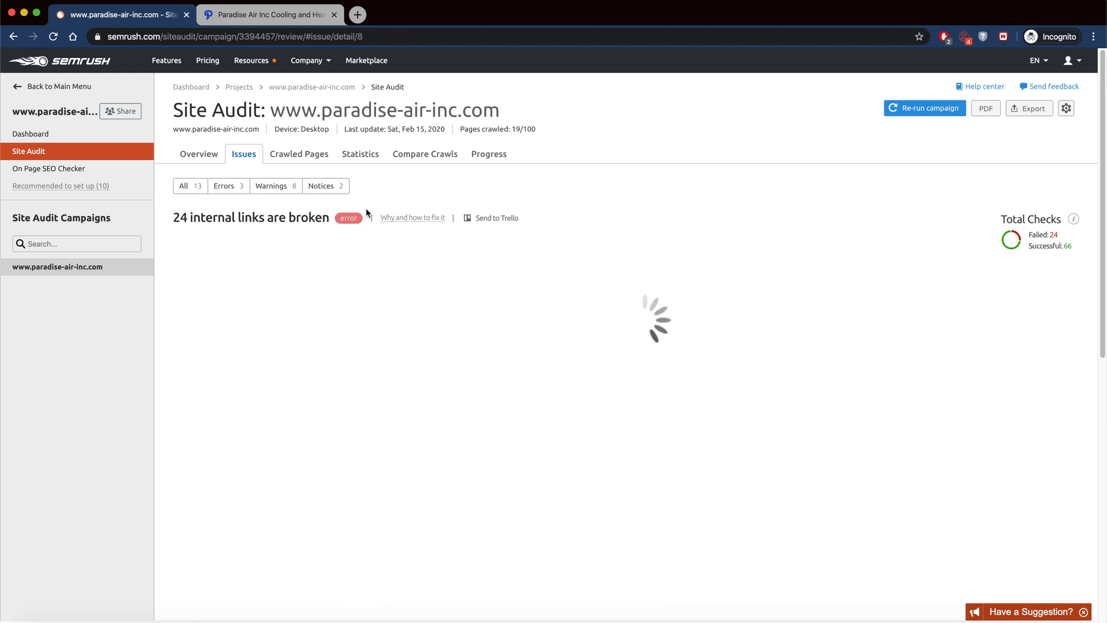
scroll(386, 274, "down", 3)
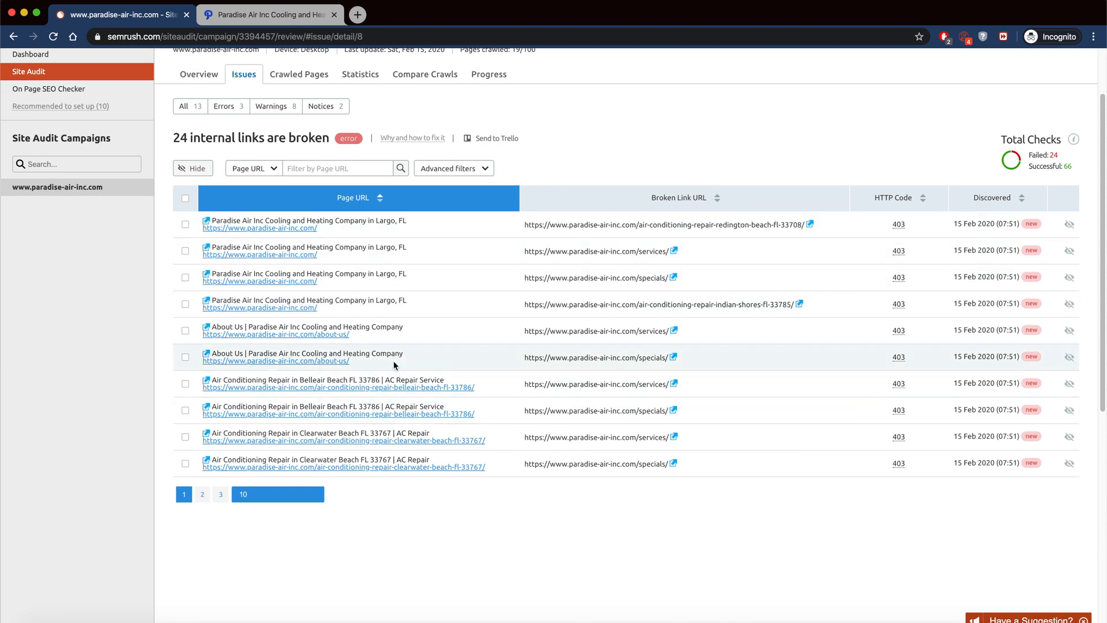
scroll(394, 364, "up", 3)
left_click(13, 36)
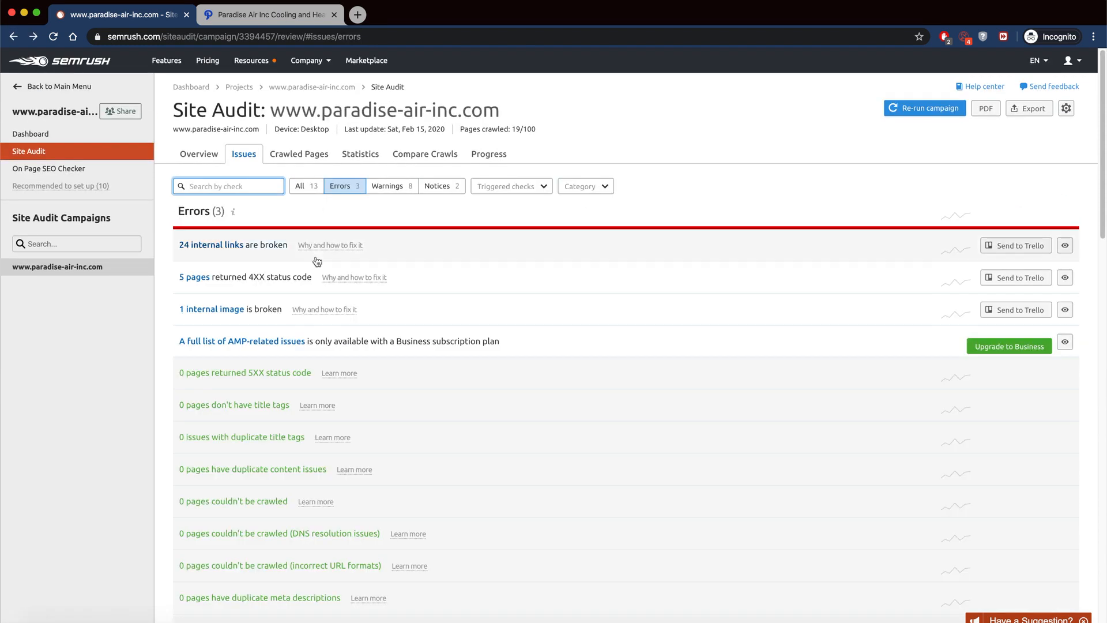
scroll(311, 257, "down", 7)
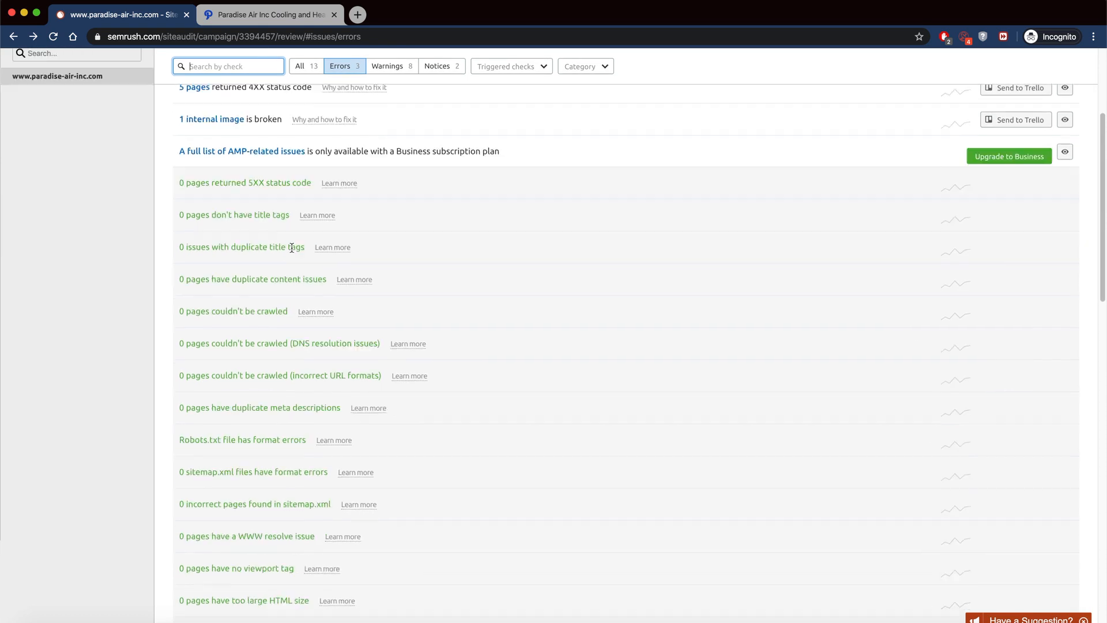
scroll(291, 245, "down", 15)
scroll(404, 259, "up", 20)
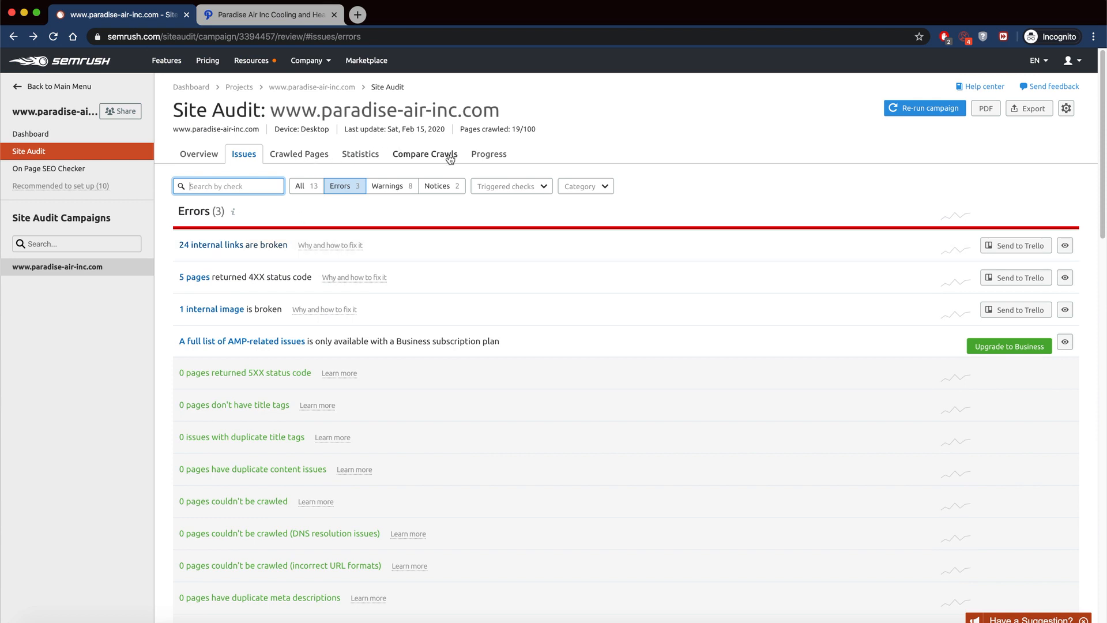
Review the audit overview again along with the Statistics and Compare Crawls reports
left_click(212, 165)
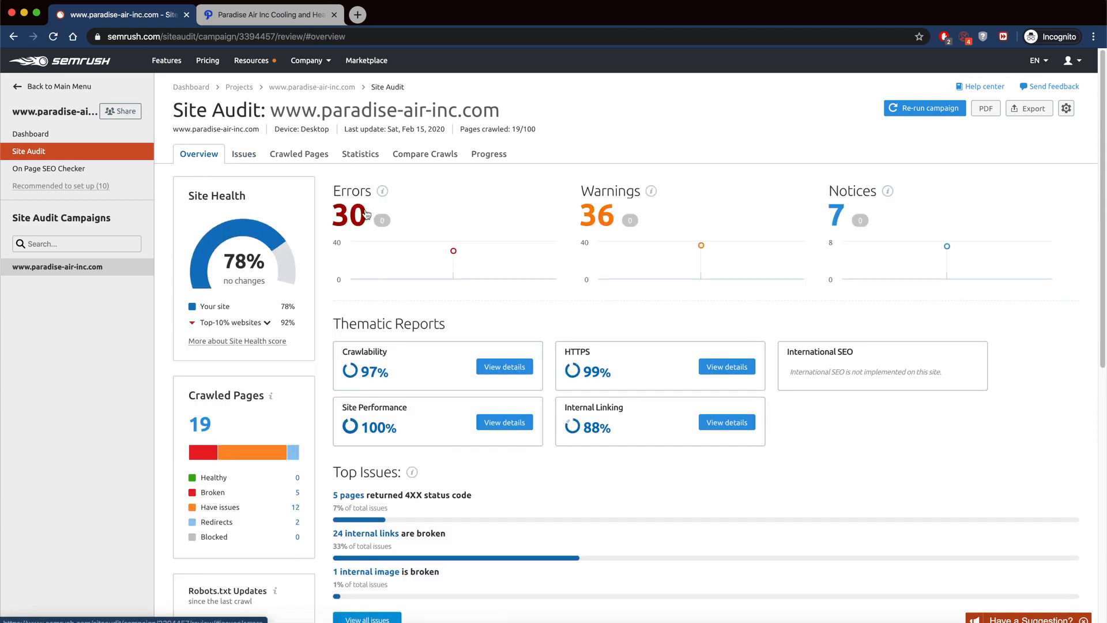
scroll(475, 274, "down", 3)
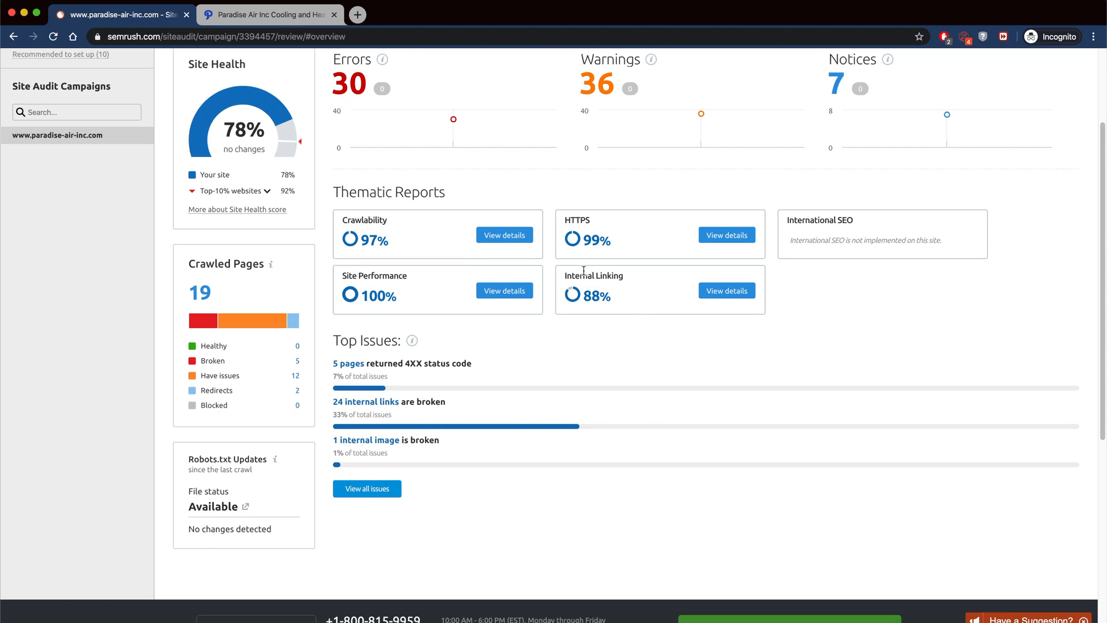
scroll(305, 320, "up", 3)
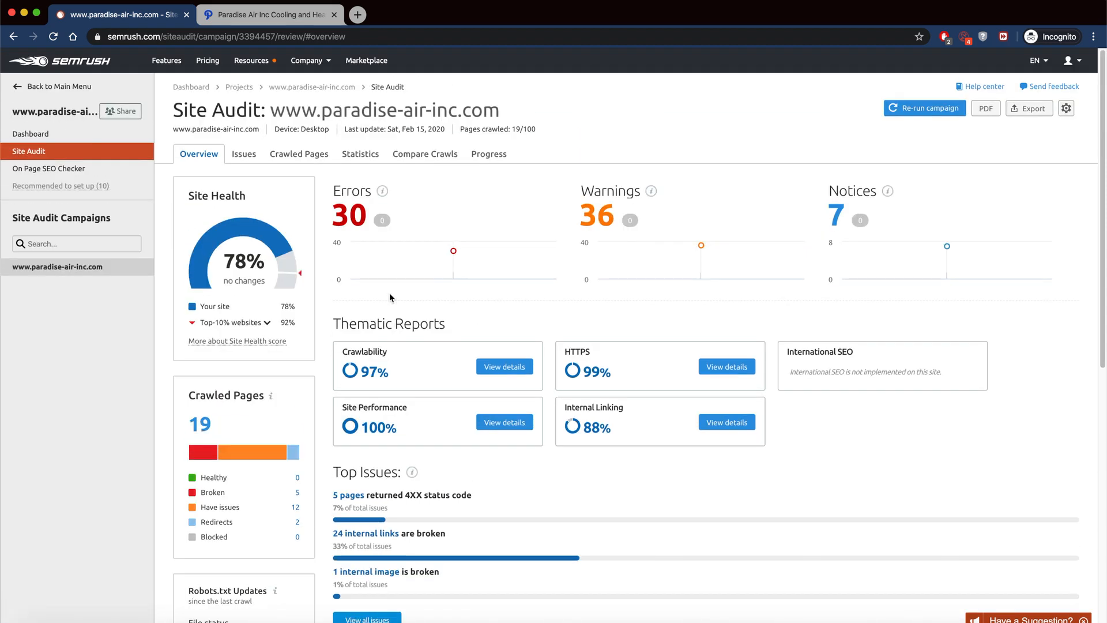
left_click(360, 155)
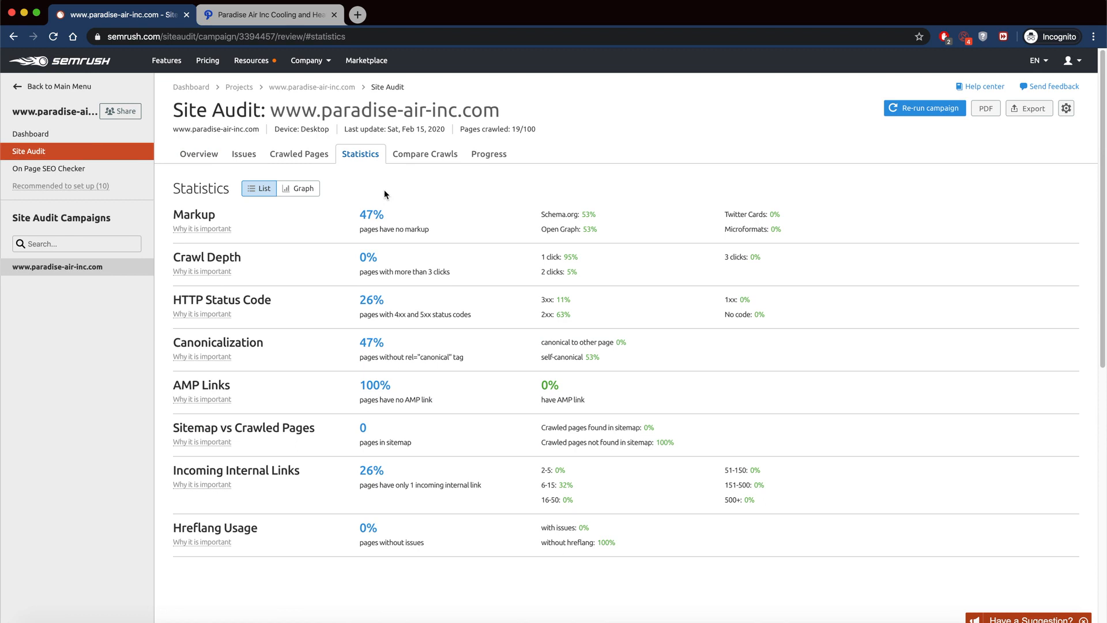
left_click(445, 153)
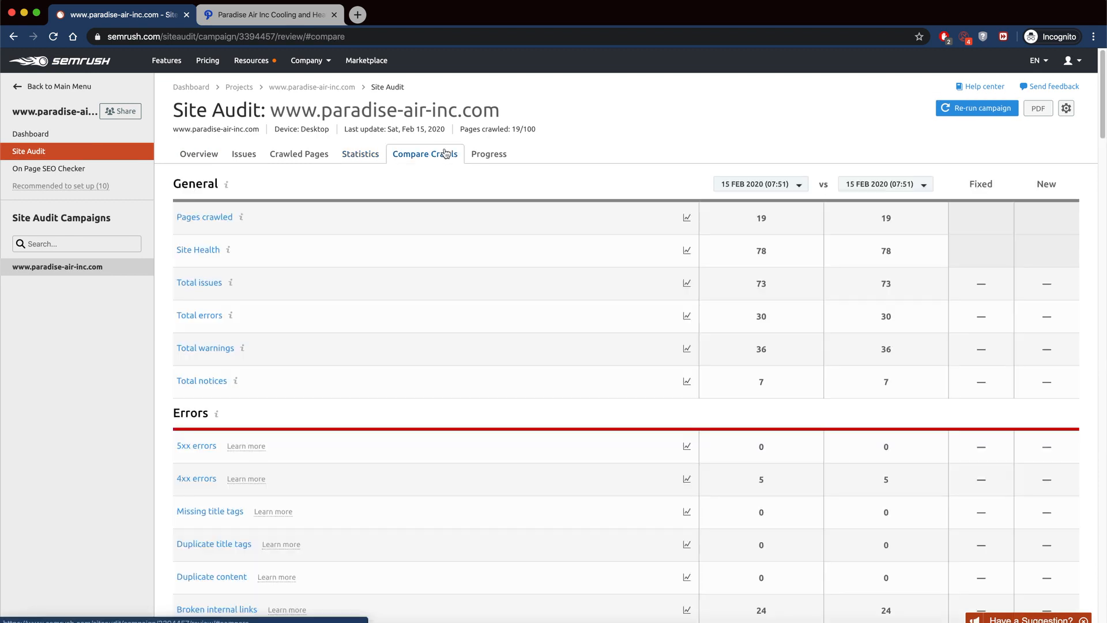
left_click(68, 170)
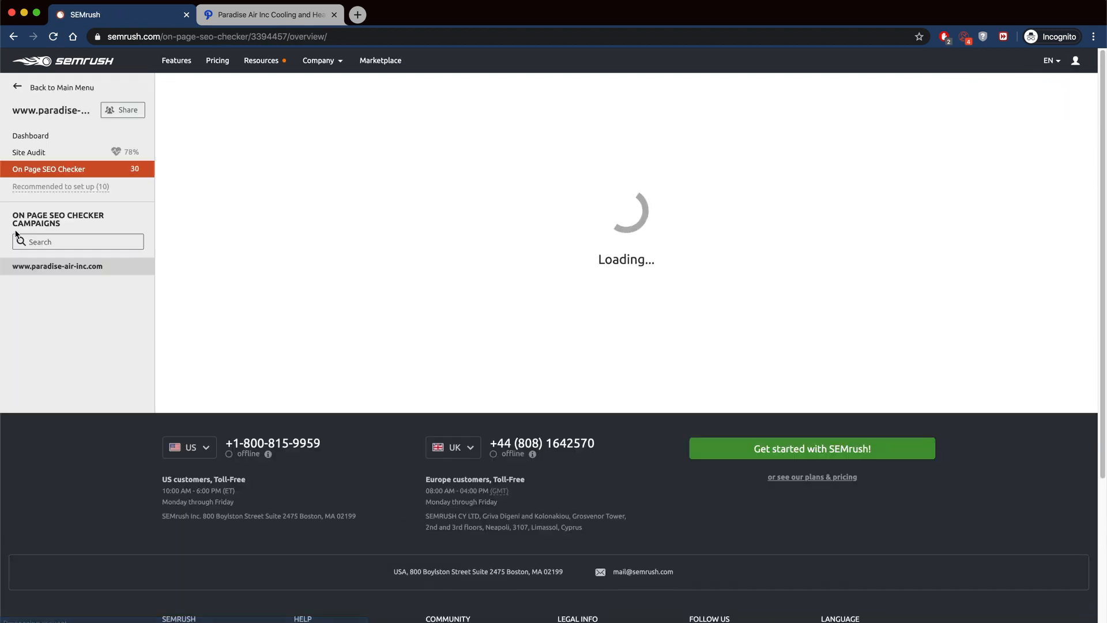
scroll(360, 231, "down", 2)
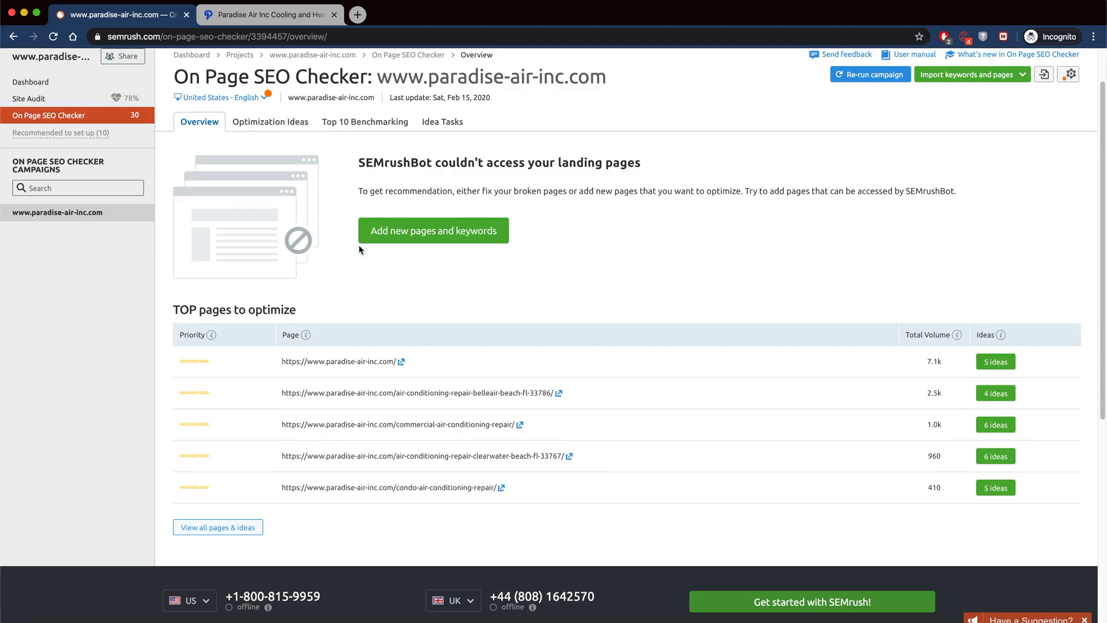
left_click(994, 362)
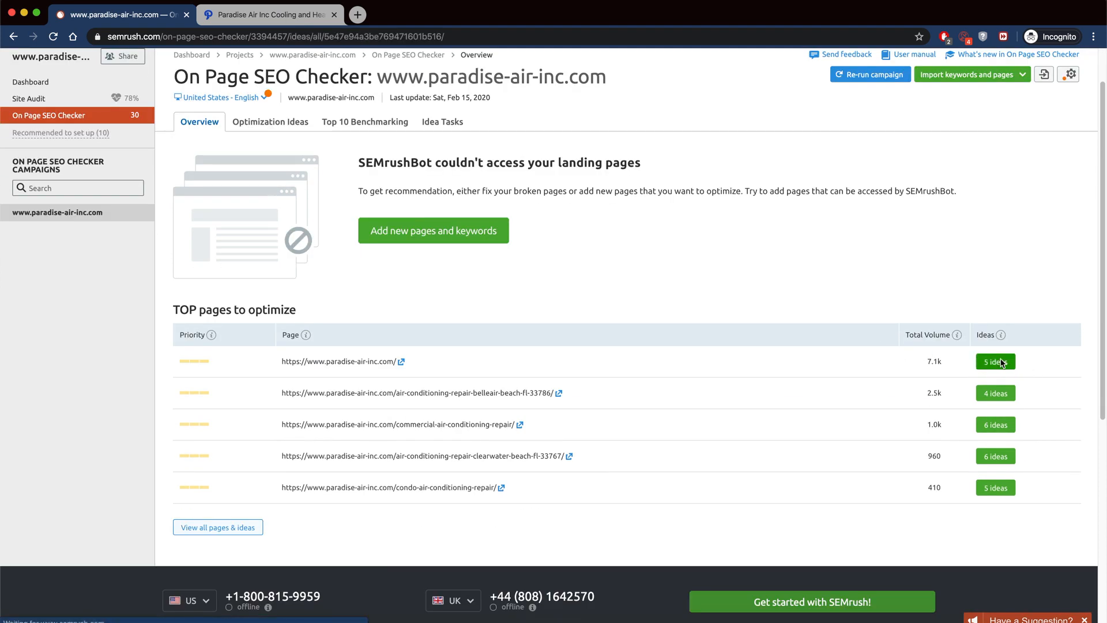
Examine the homepage's optimization ideas, from Strategy, SERP Features and Content through Semantic, Backlinks and Technical Issues
scroll(660, 254, "down", 3)
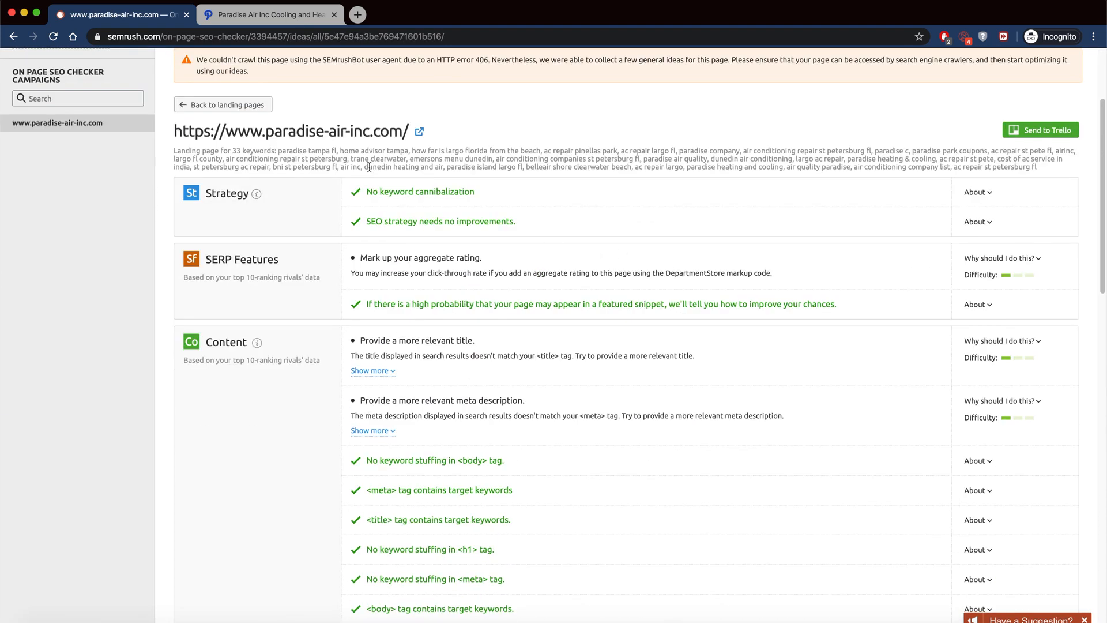
scroll(455, 241, "down", 3)
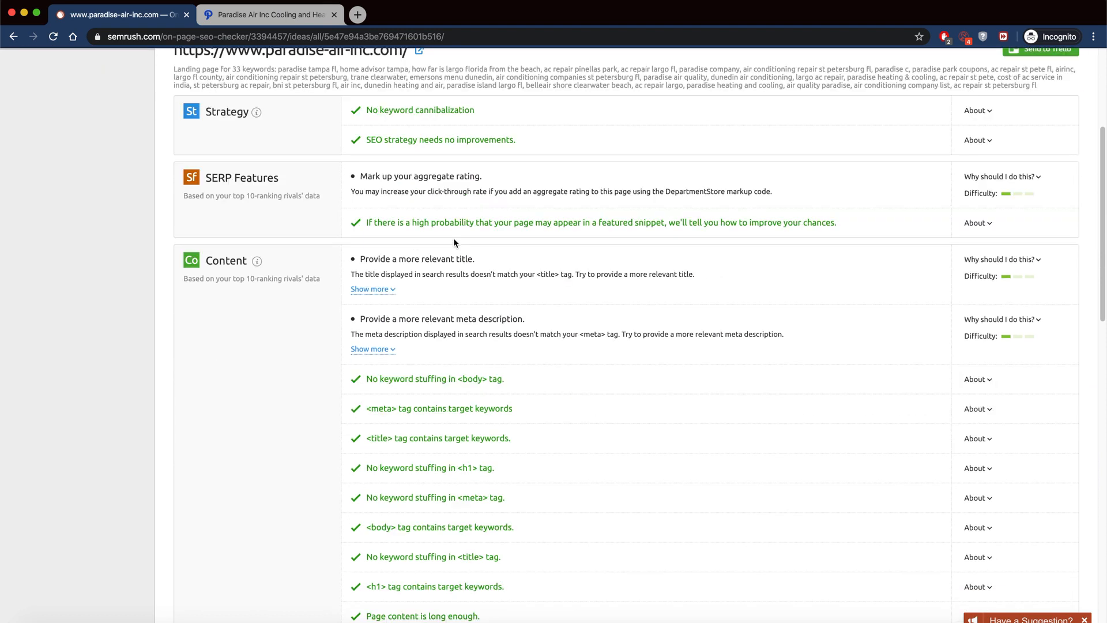
scroll(455, 241, "up", 8)
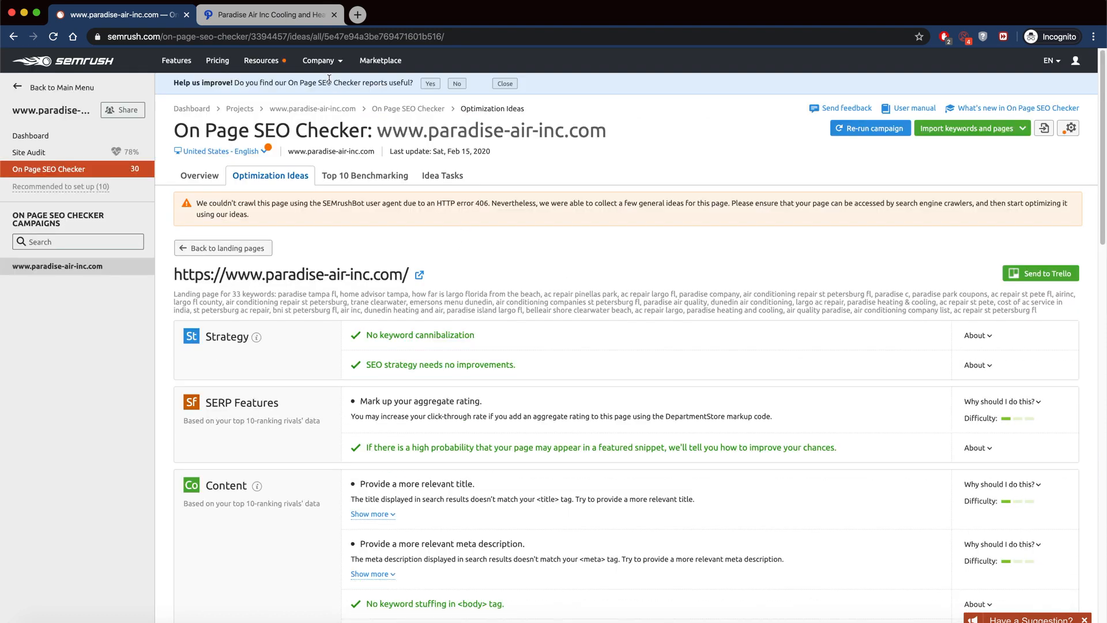
scroll(385, 289, "down", 15)
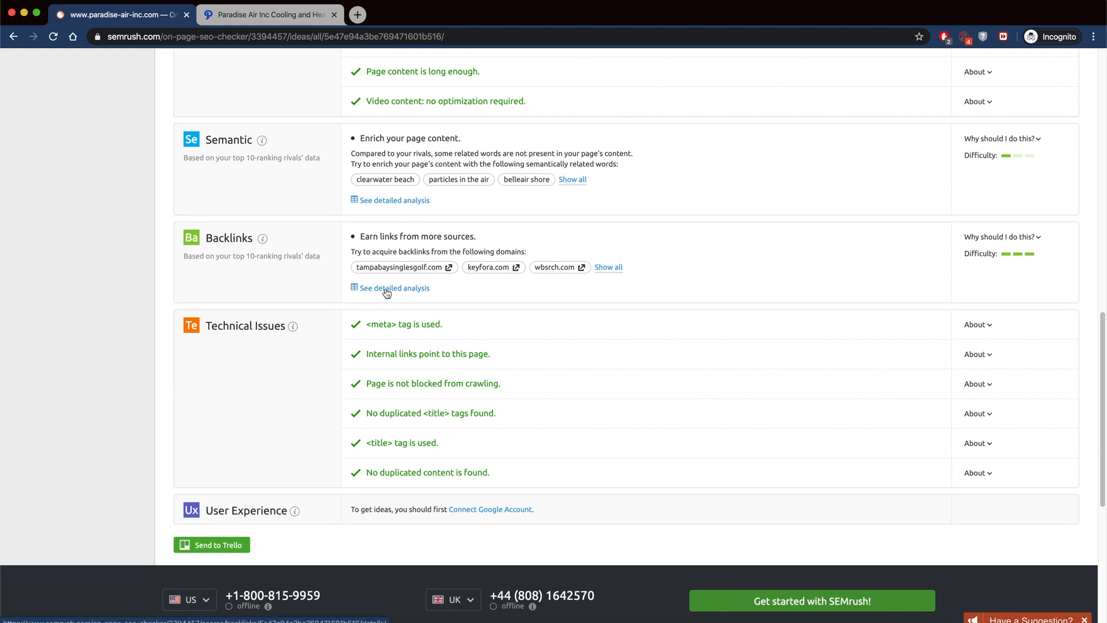
scroll(386, 310, "up", 10)
scroll(386, 312, "up", 5)
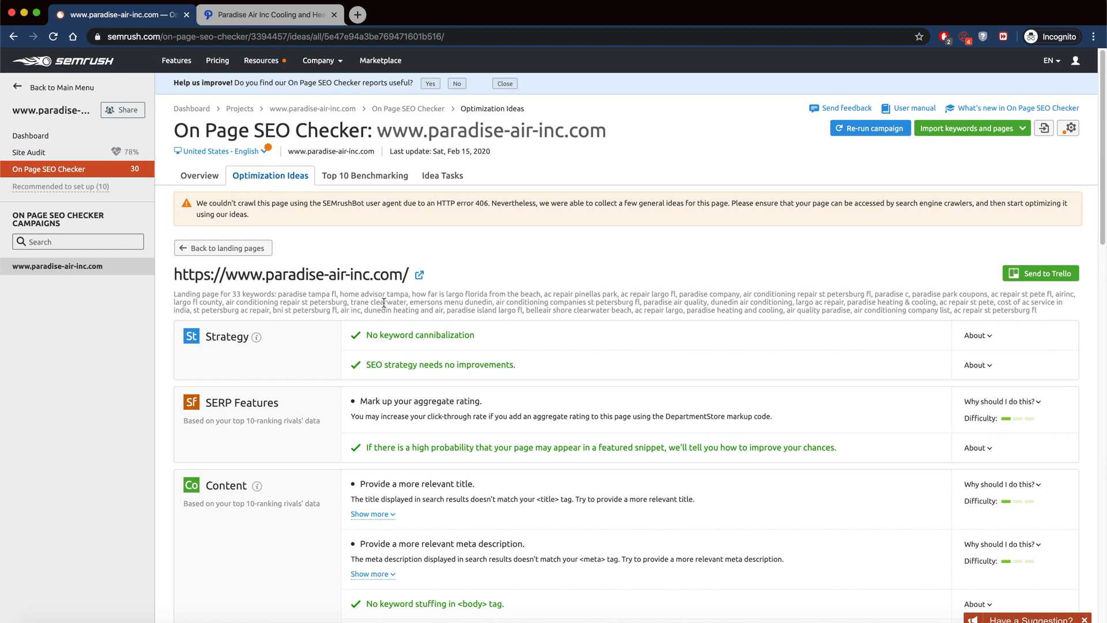
scroll(385, 303, "down", 1)
scroll(381, 305, "down", 7)
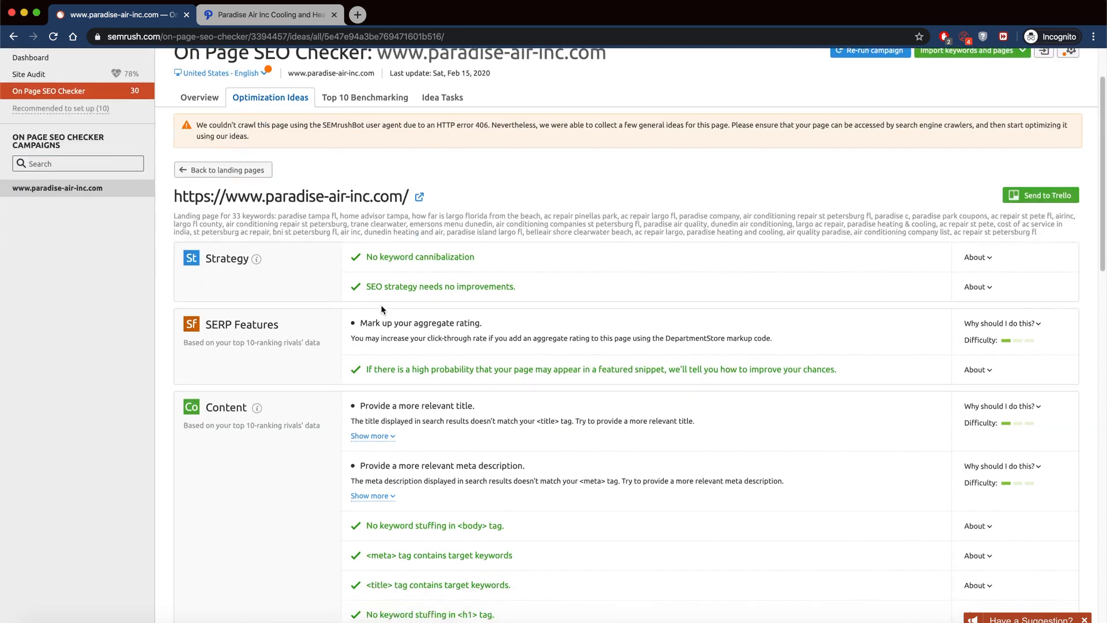
scroll(380, 305, "up", 9)
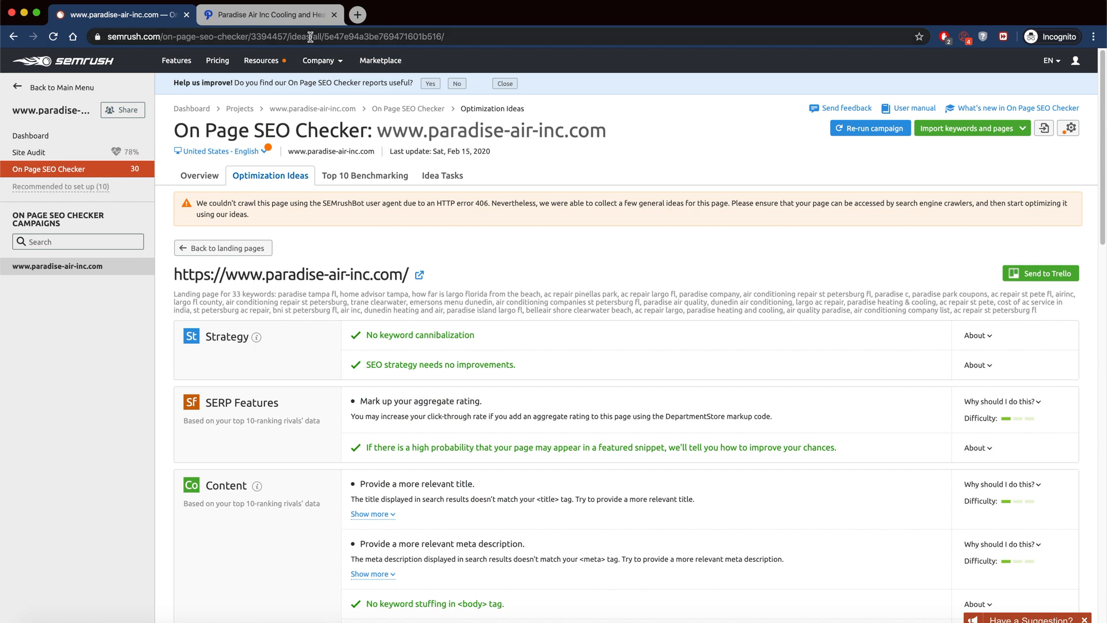
scroll(354, 300, "down", 9)
scroll(355, 310, "up", 9)
Return to the main tools and search the Keyword Analytics Ad History for hvac in the US database
left_click(26, 86)
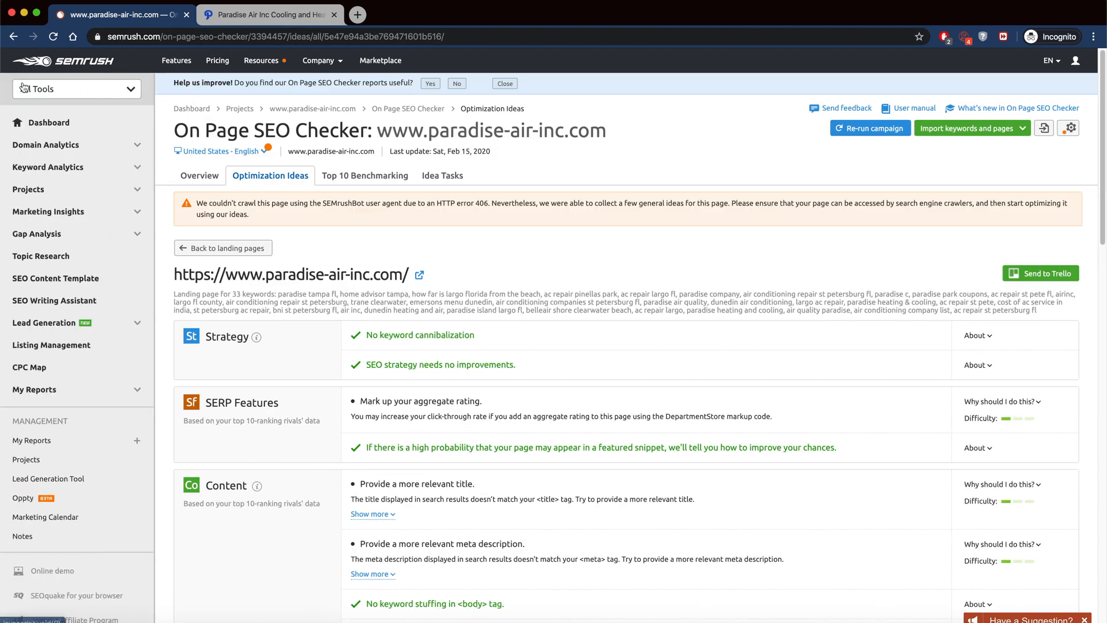
left_click(134, 149)
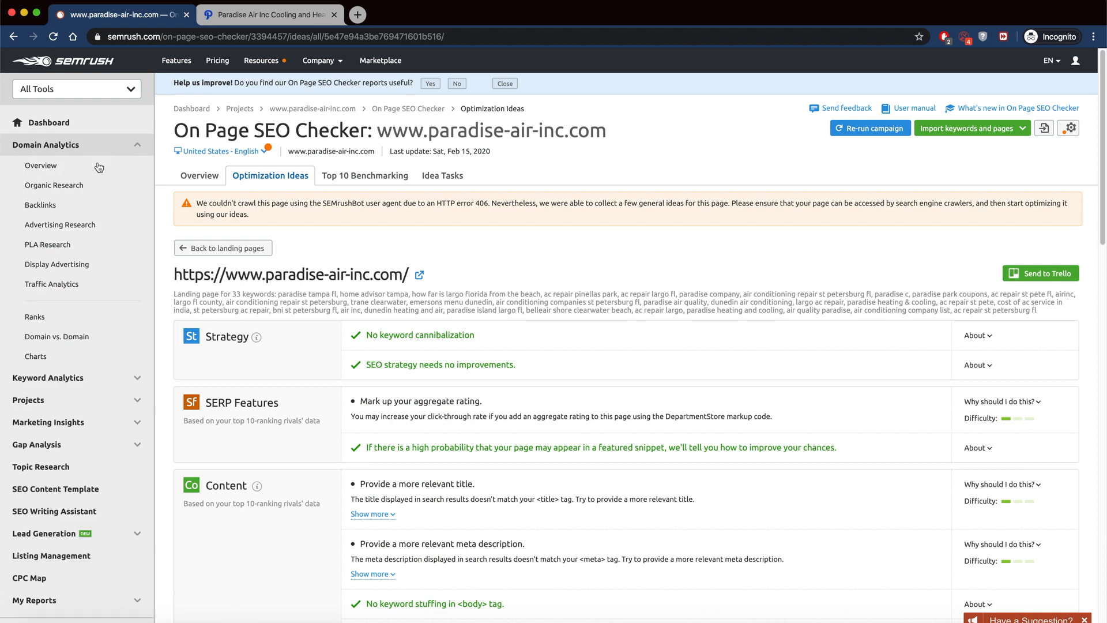
left_click(115, 378)
scroll(113, 351, "down", 3)
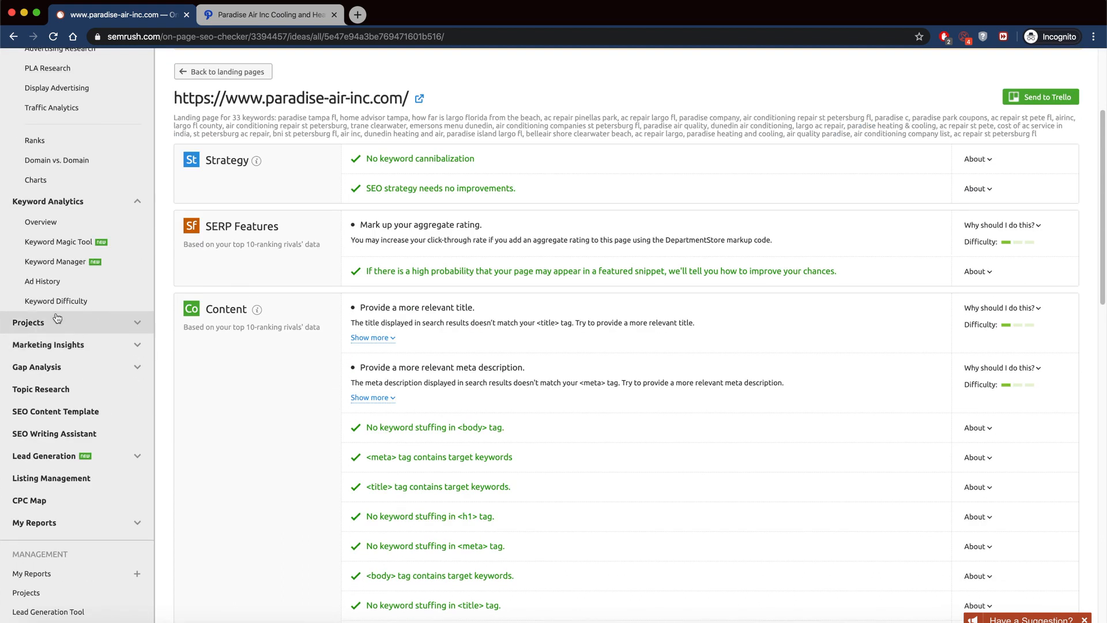
left_click(151, 278)
type("hva")
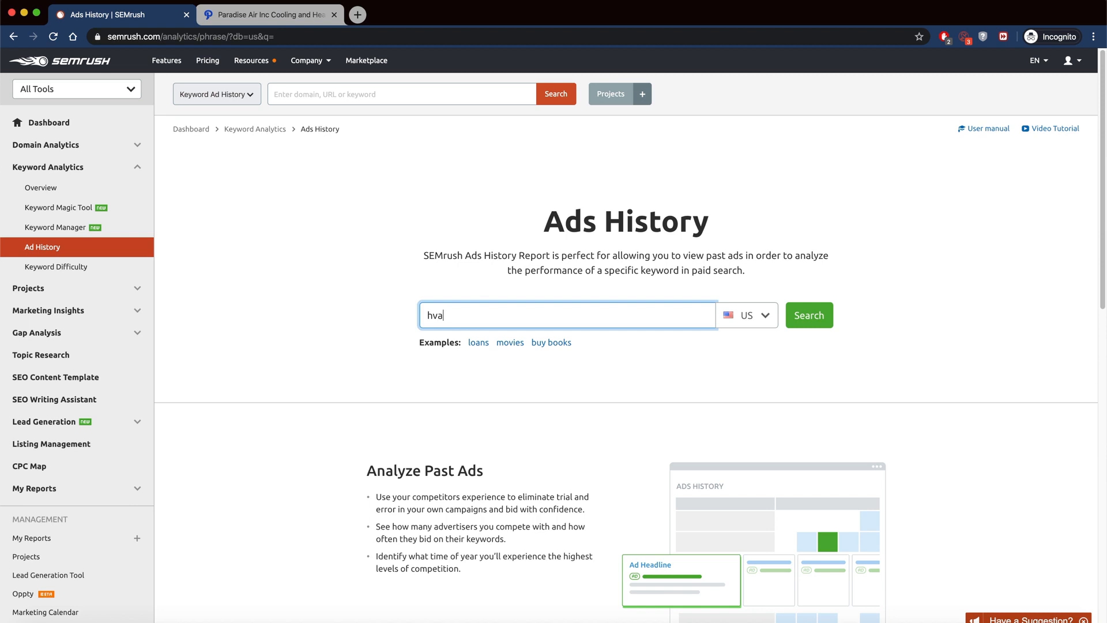
key("super+a")
key("BackSpace")
type("h")
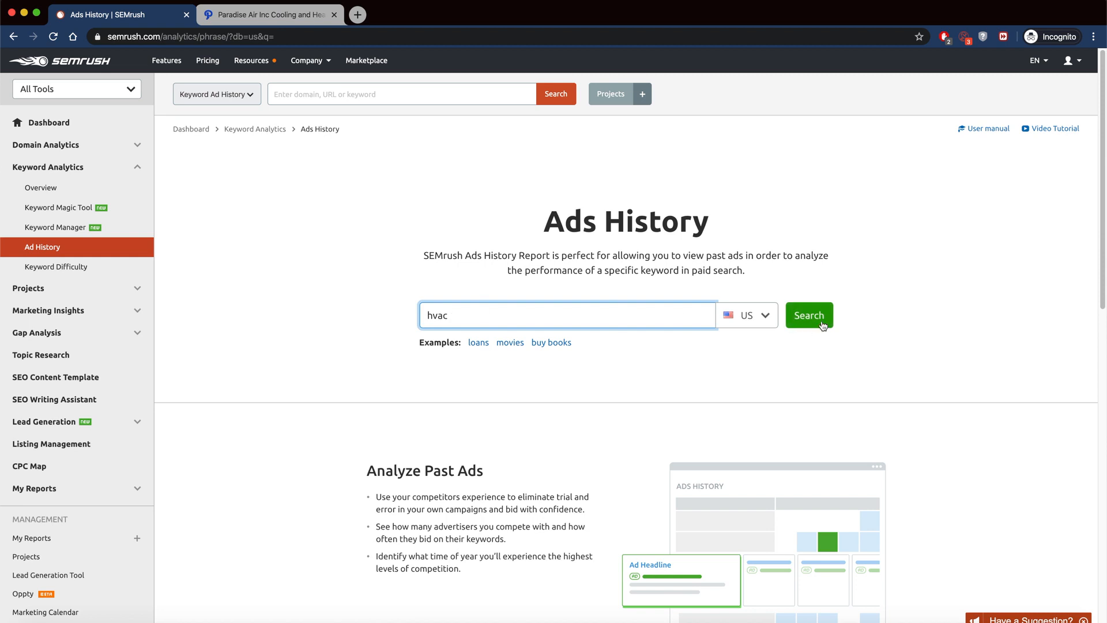
left_click(792, 327)
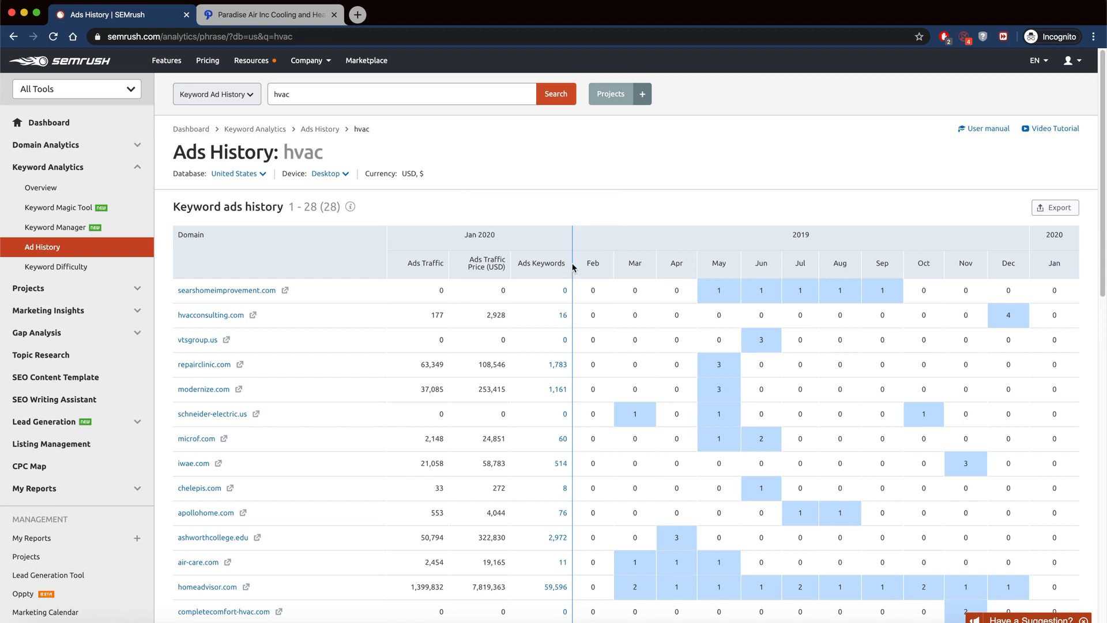
Look through the website of the advertiser hvacconsulting.com and return to the hvac ads history
left_click(254, 315)
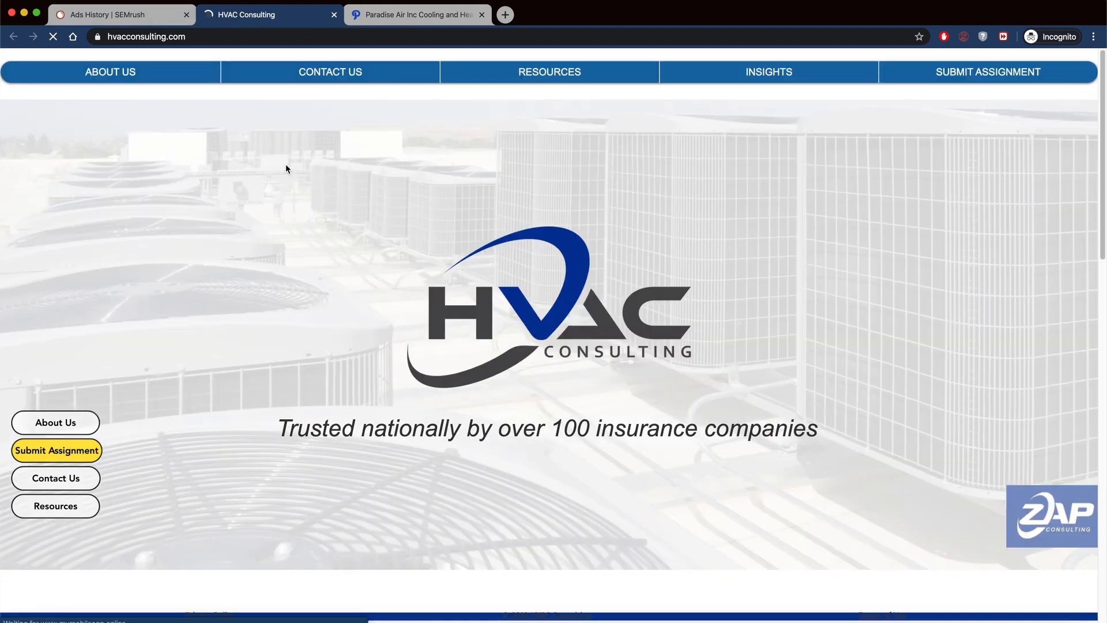
scroll(290, 169, "down", 4)
scroll(291, 174, "down", 15)
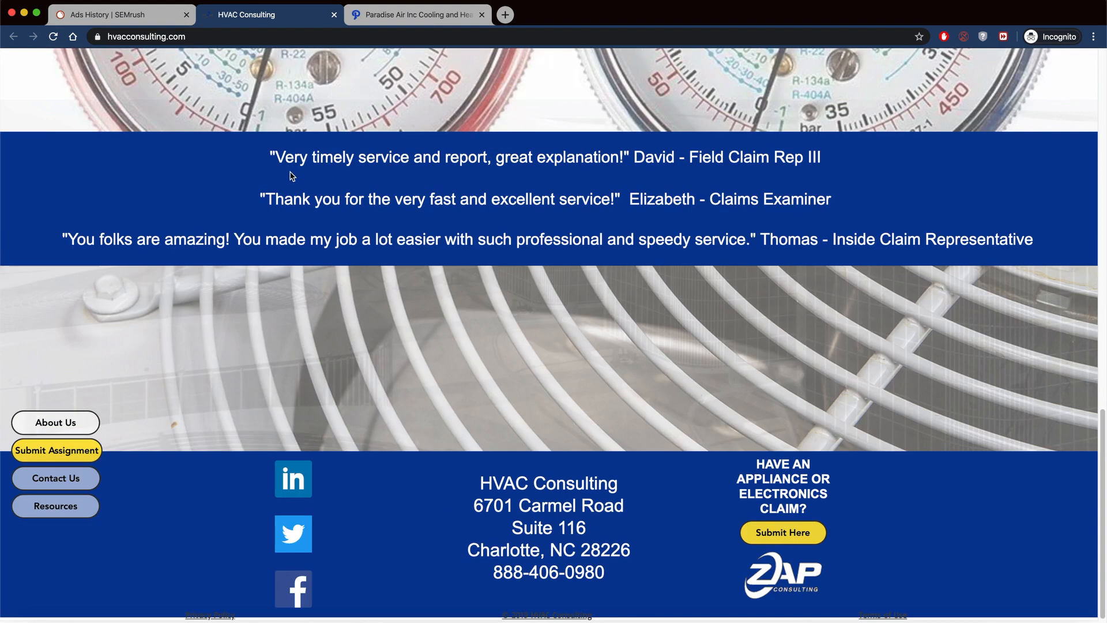
scroll(291, 175, "up", 15)
left_click(115, 15)
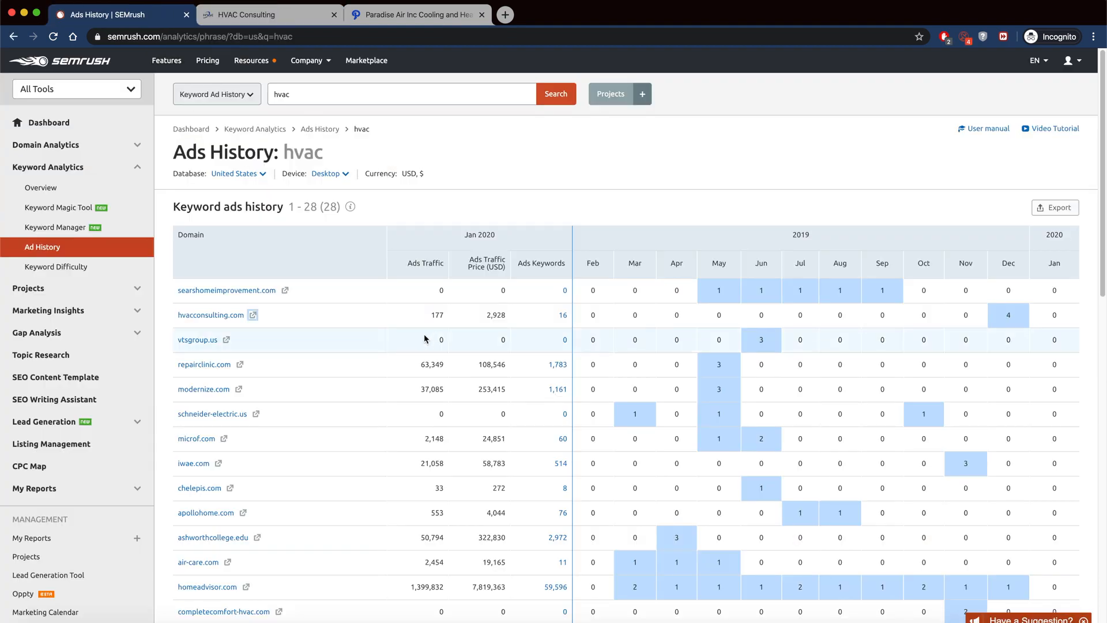
Open the websites of the advertisers repairclinic.com and homeadvisor.com, then return to the hvac ads history
left_click(240, 364)
left_click(167, 15)
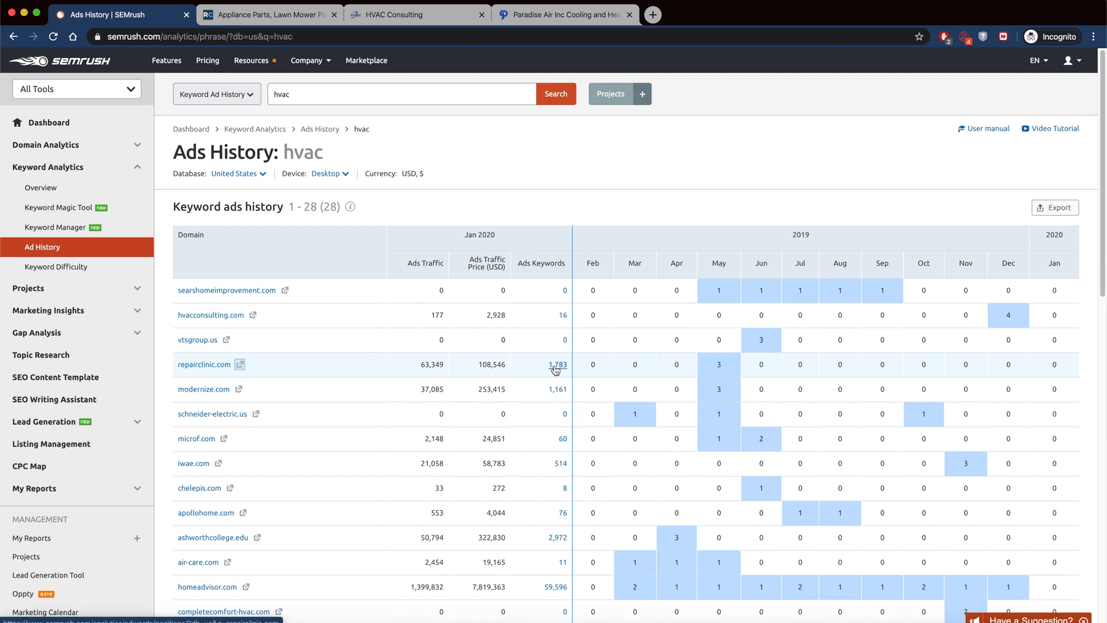
scroll(533, 422, "down", 1)
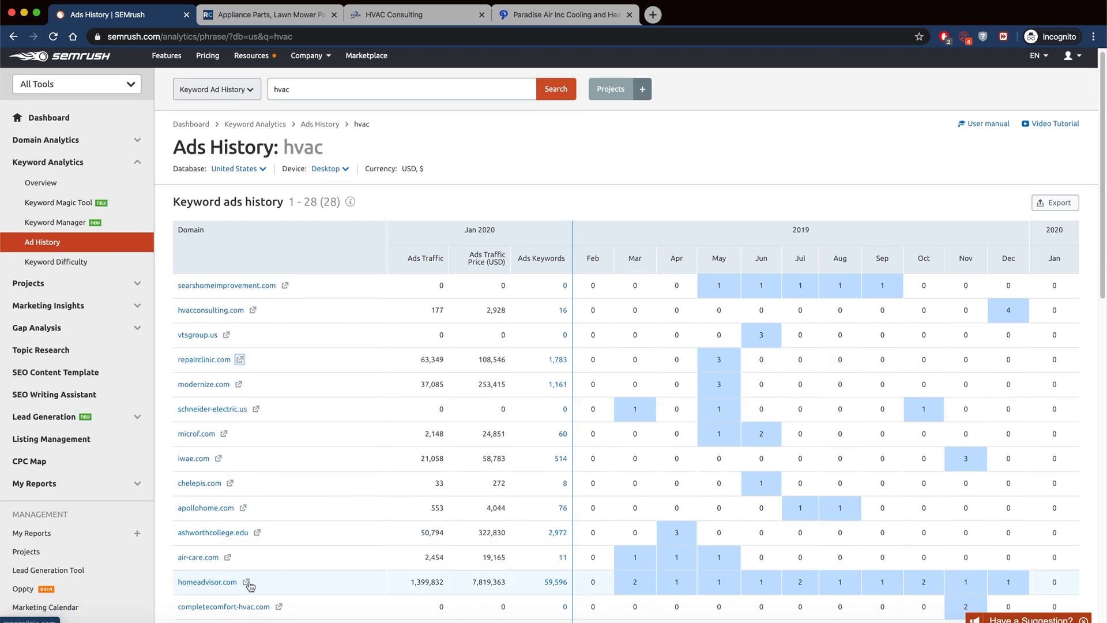
left_click(246, 582)
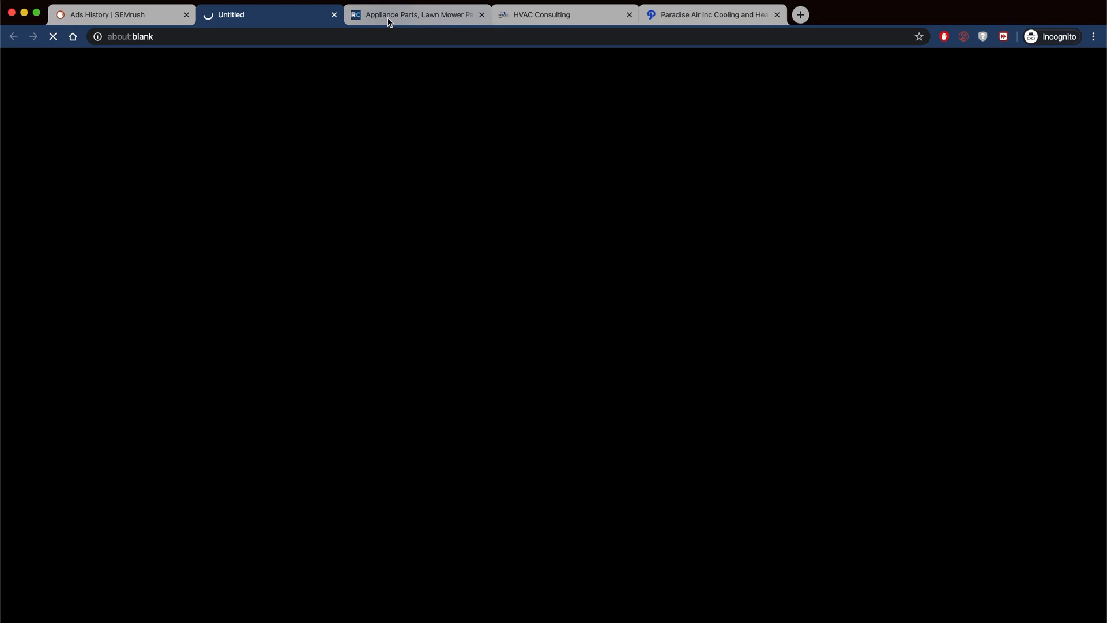
left_click(388, 22)
left_click(240, 16)
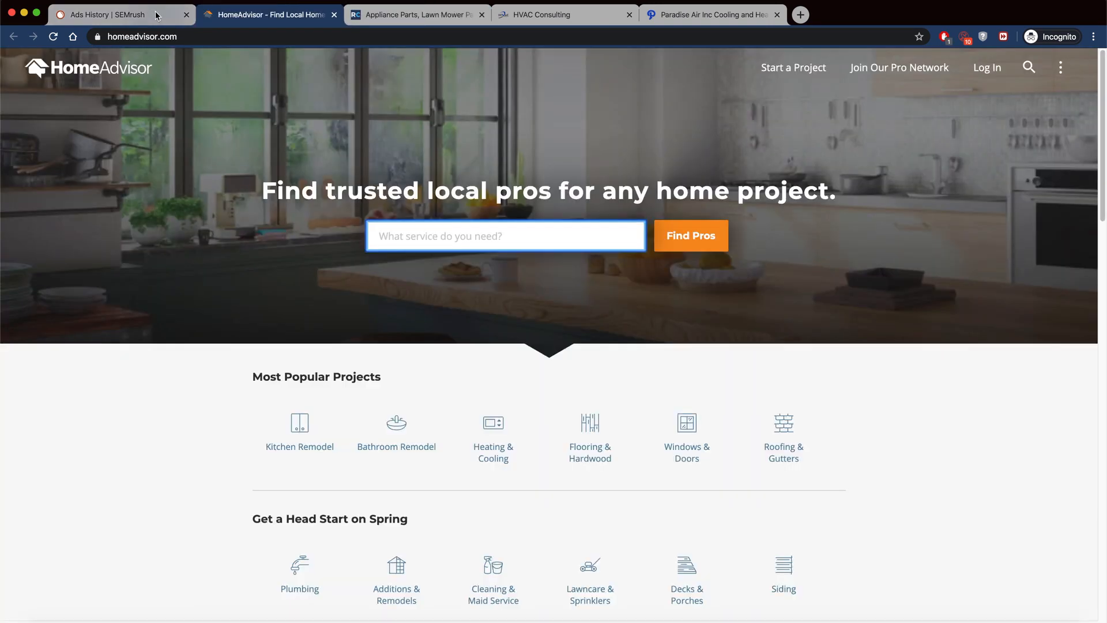
left_click(156, 15)
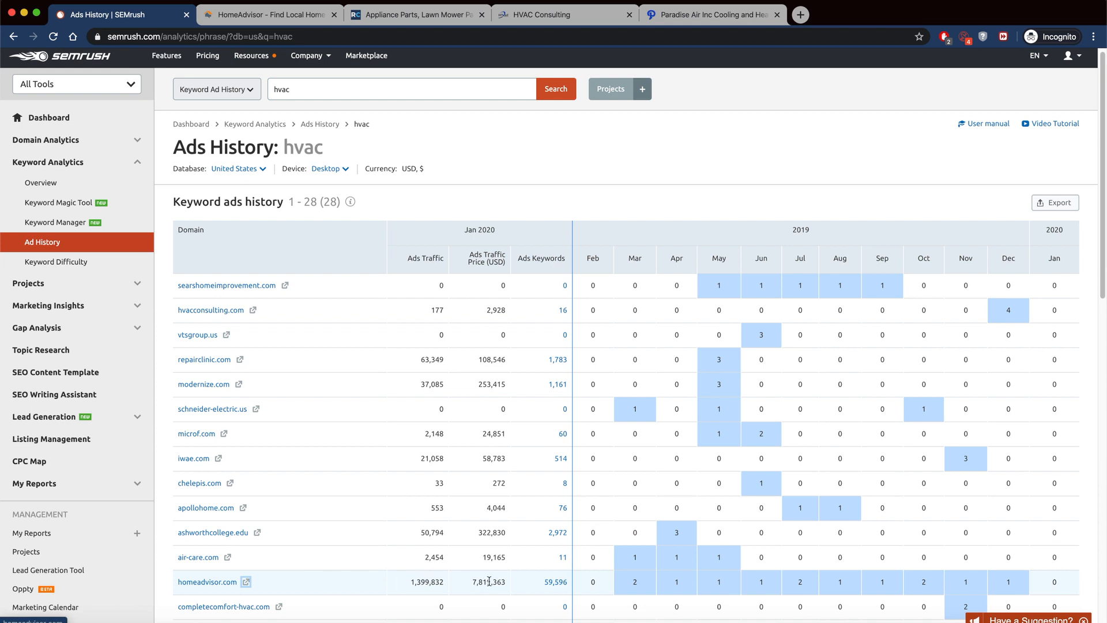
Open homeadvisor.com's ads keywords in Advertising Research and sort the paid search positions by cost, highest first
left_click(555, 581)
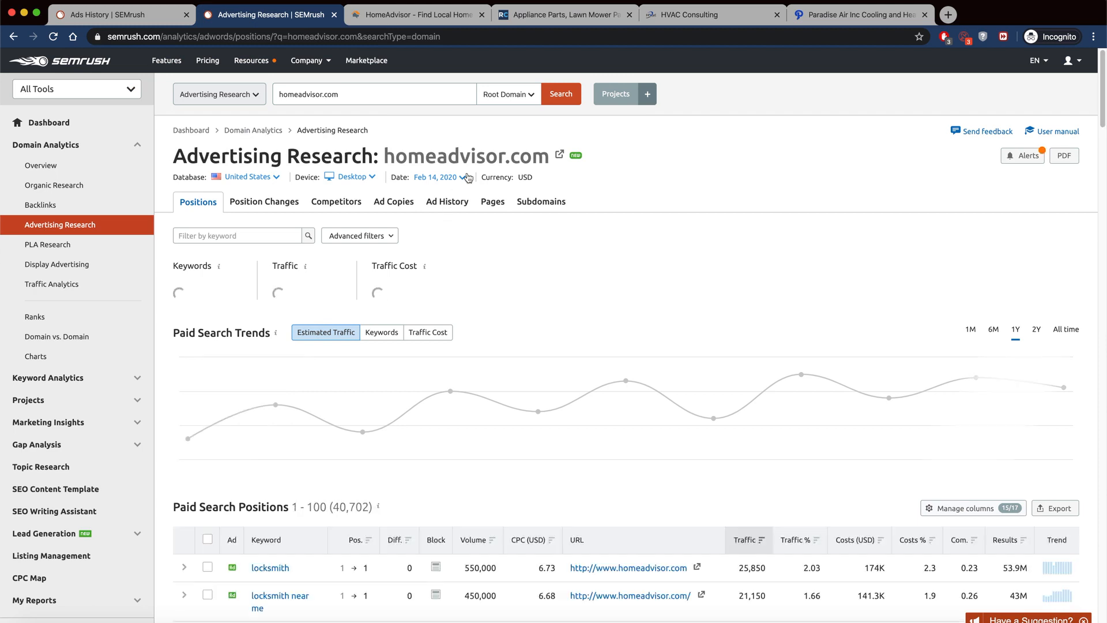
scroll(475, 234, "down", 5)
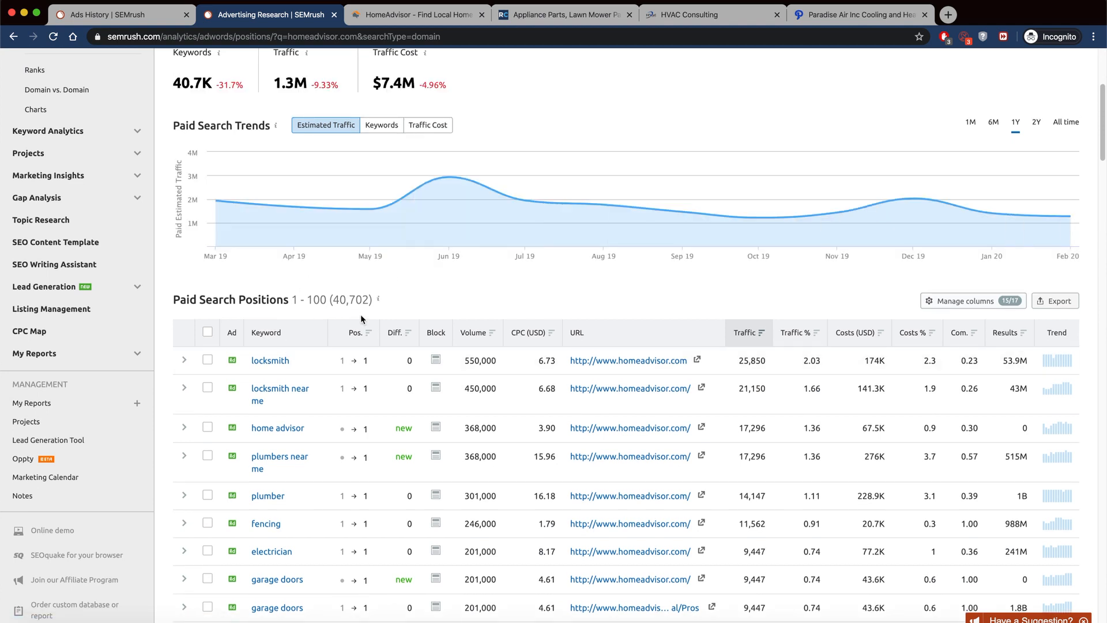
scroll(363, 322, "down", 1)
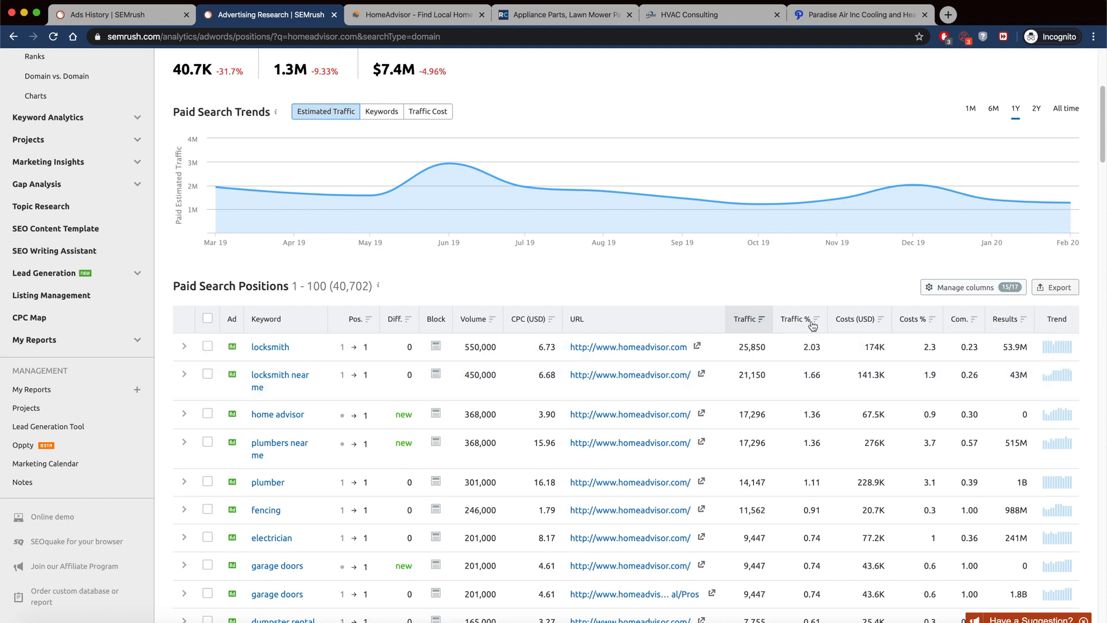
left_click(856, 320)
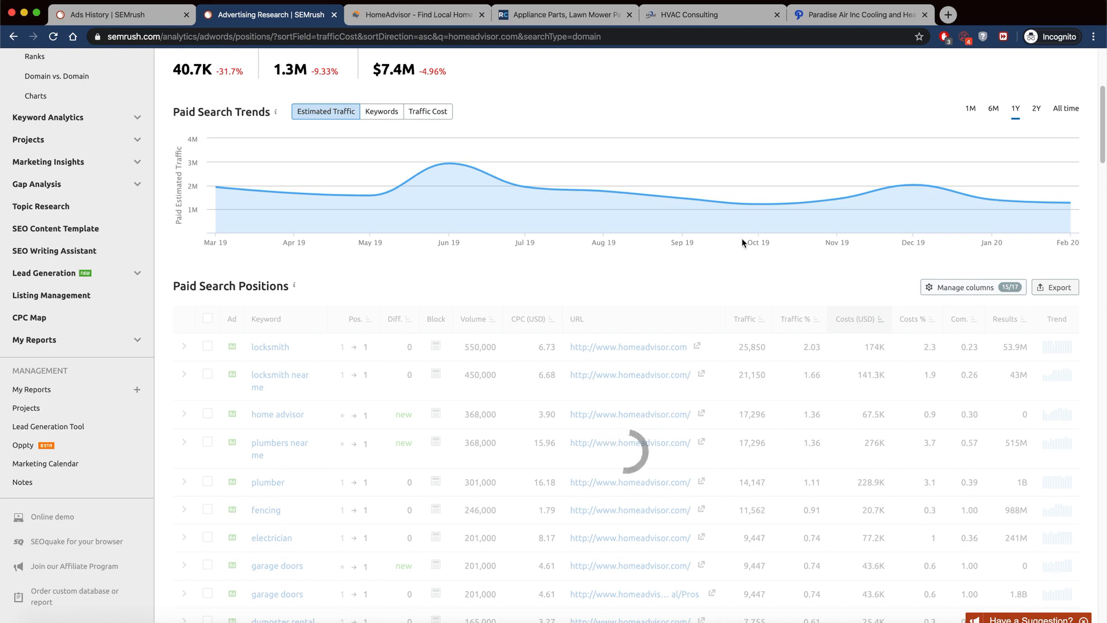
left_click(859, 323)
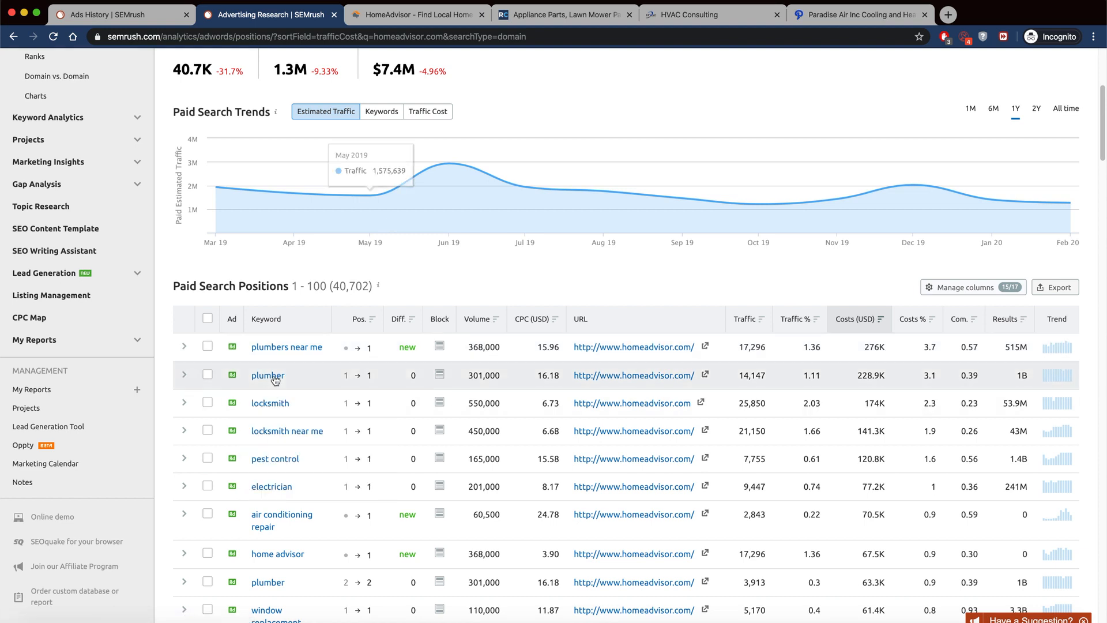
Preview homeadvisor.com's ad for the keyword plumber, open its linked page briefly, and close that page to review the ad text
mouse_move(233, 378)
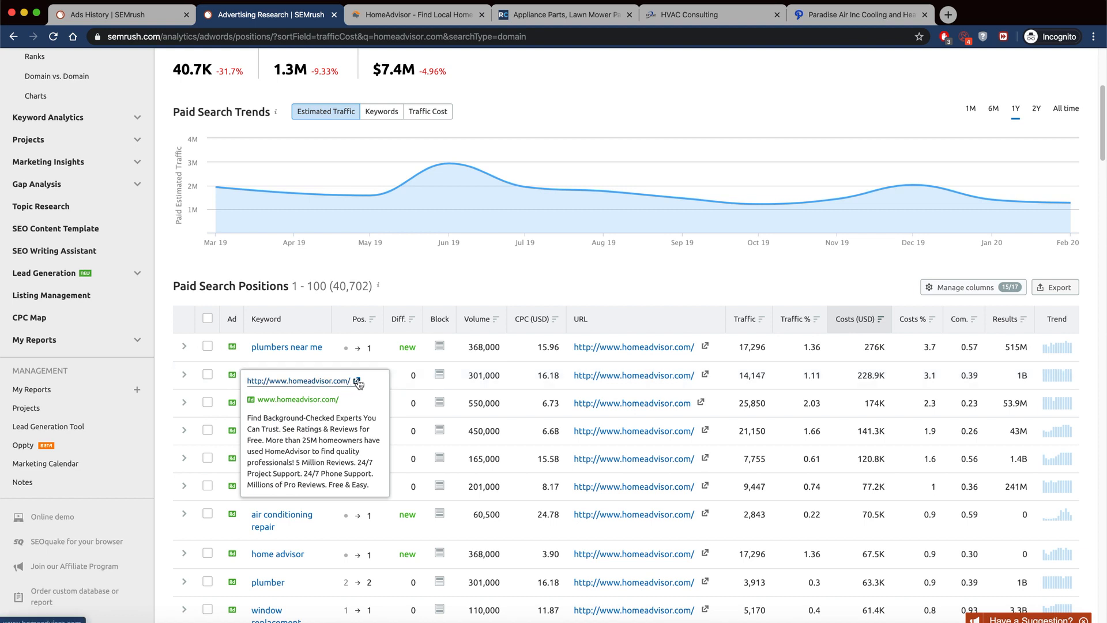
left_click(252, 383)
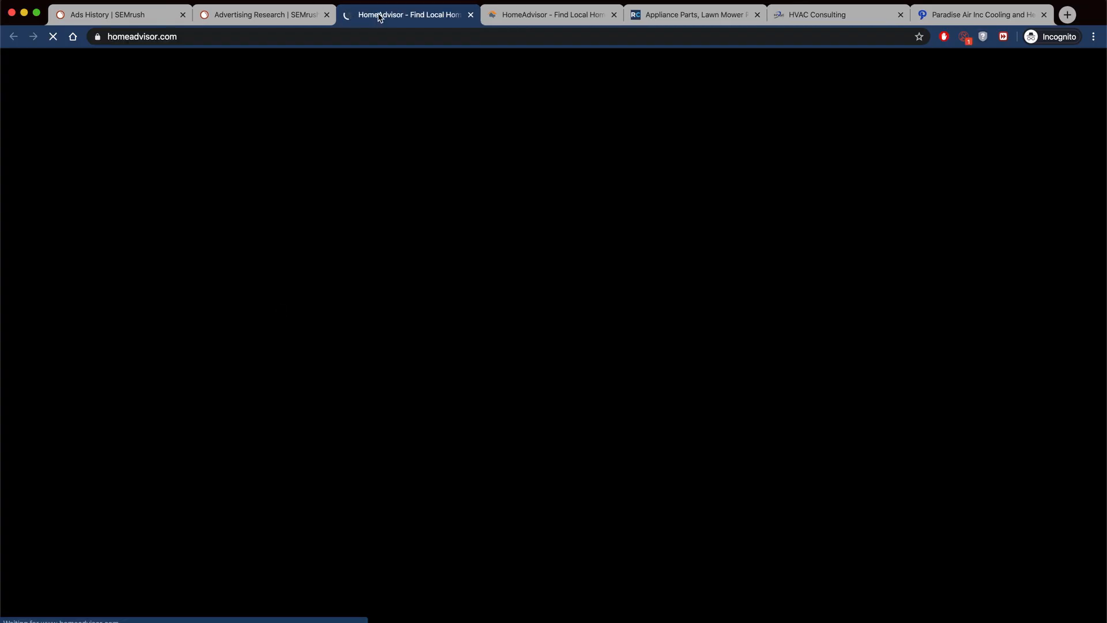
key("super+w")
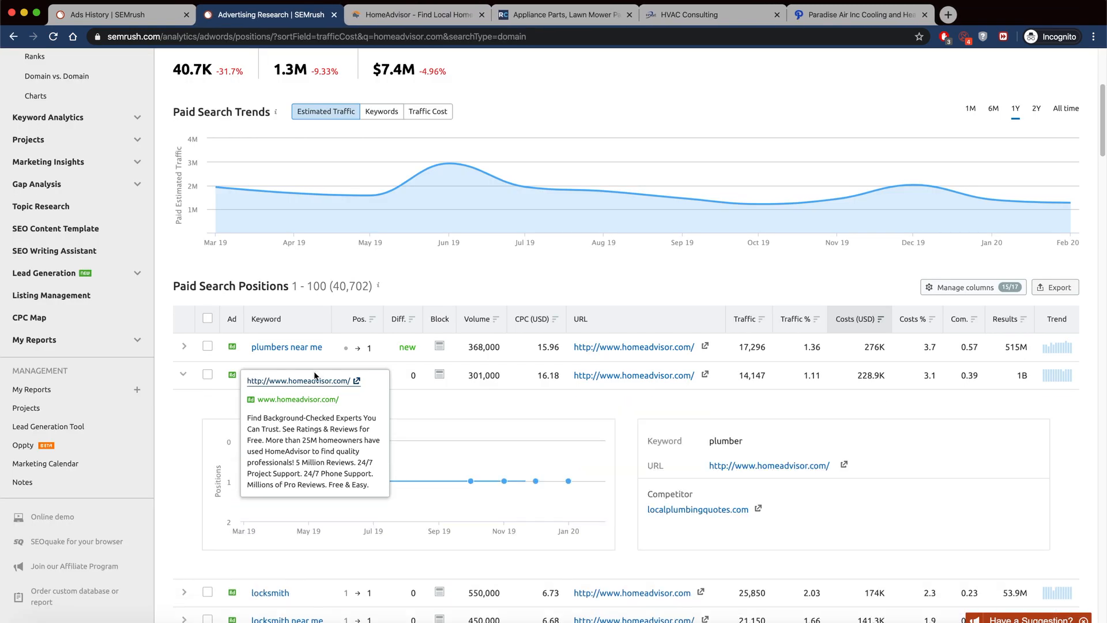
mouse_move(233, 379)
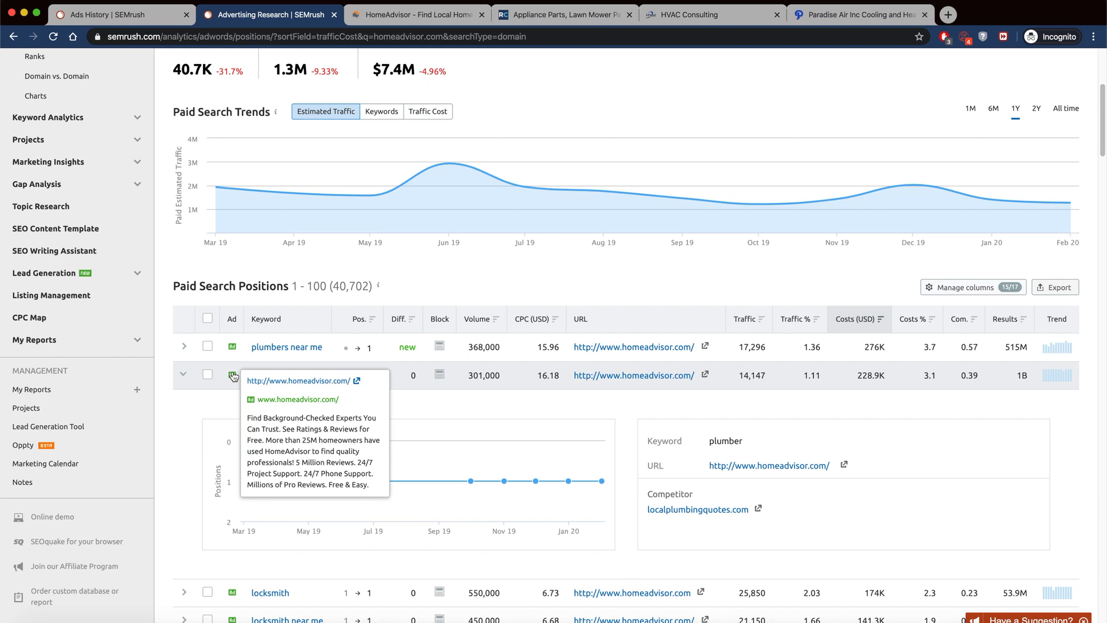
Open the Organic Research report for homeadvisor.com
scroll(243, 357, "up", 5)
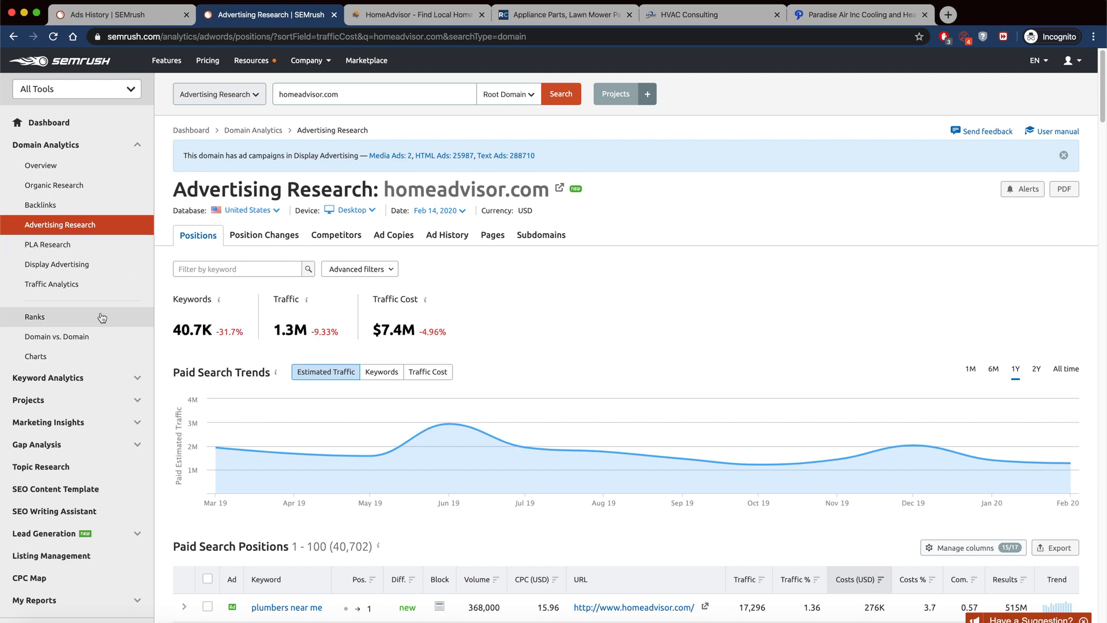
left_click(55, 185)
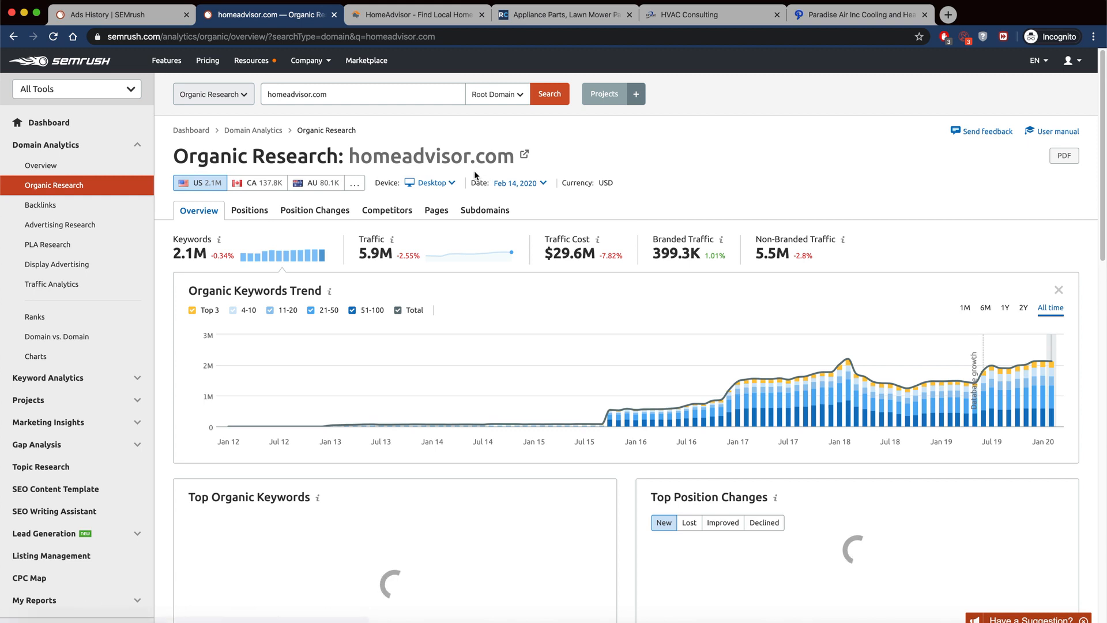
Examine homeadvisor.com's organic overview: keyword trend, top keywords, position changes, SERP features, top pages and main organic competitors
scroll(426, 262, "down", 2)
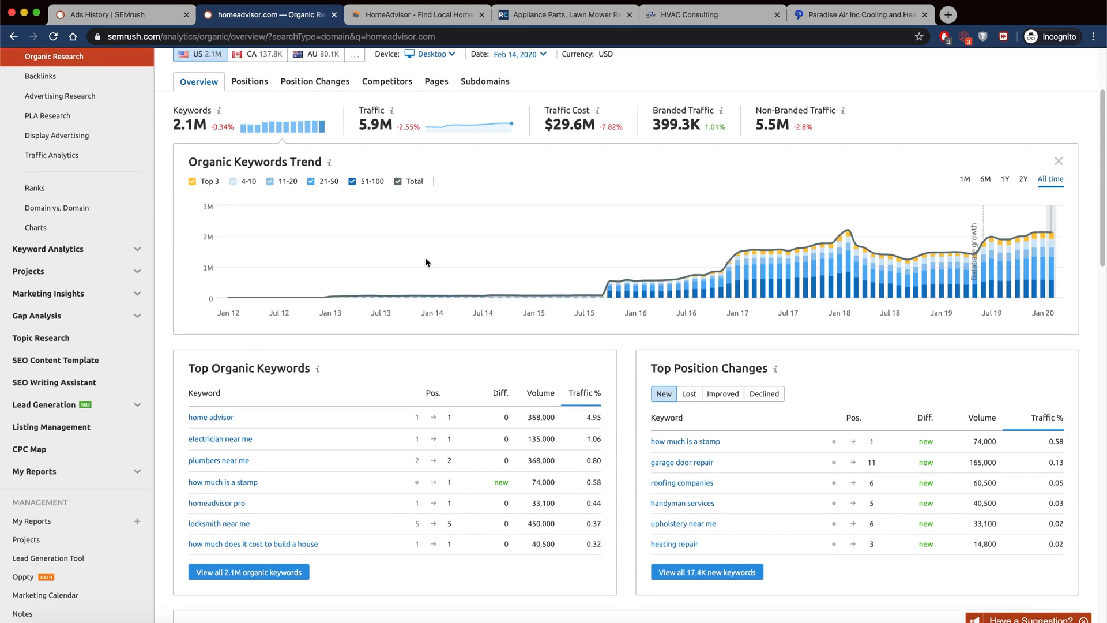
scroll(426, 263, "down", 3)
scroll(343, 276, "up", 1)
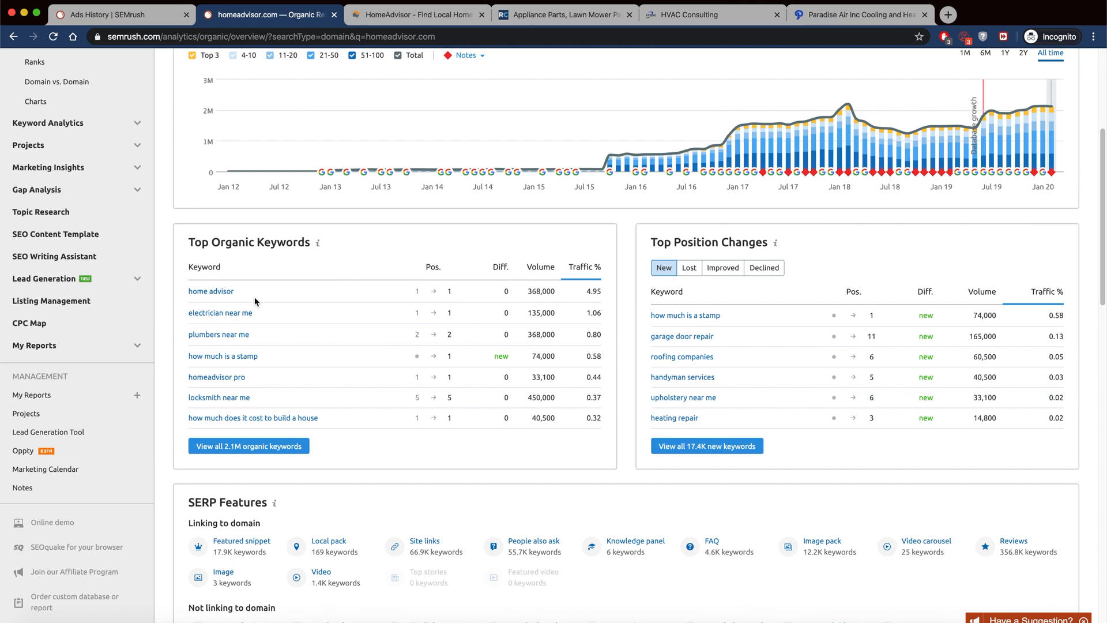
scroll(252, 301, "down", 7)
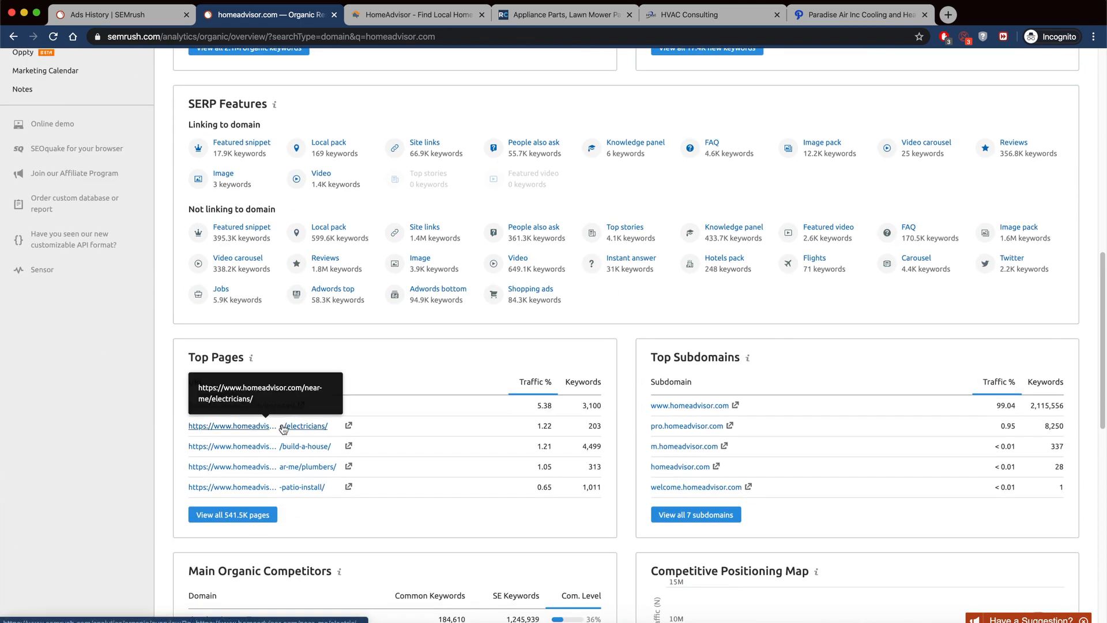
scroll(217, 364, "down", 1)
scroll(217, 368, "down", 2)
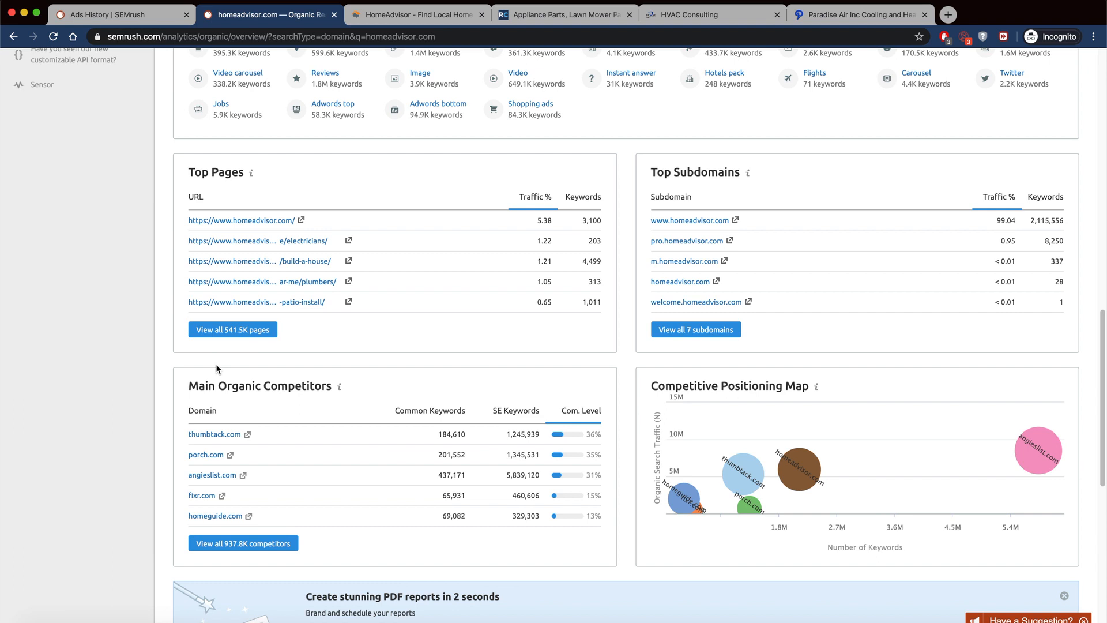
scroll(721, 301, "down", 4)
scroll(715, 301, "up", 15)
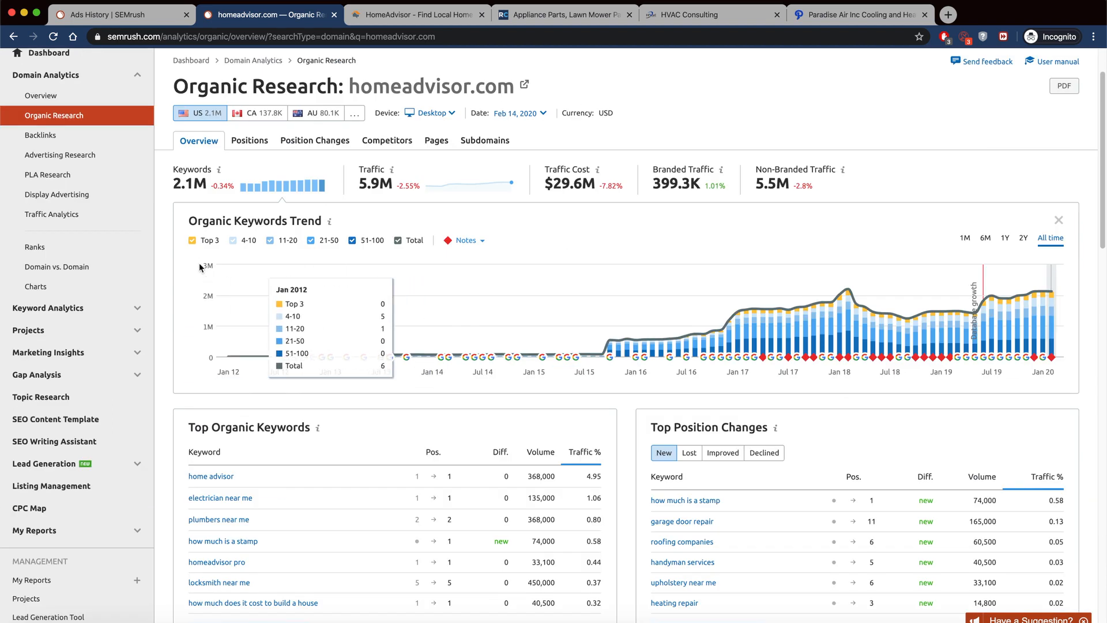
Open the Traffic Analytics report for homeadvisor.com and review its traffic share, subdomains, traffic sources and traffic by countries
left_click(65, 214)
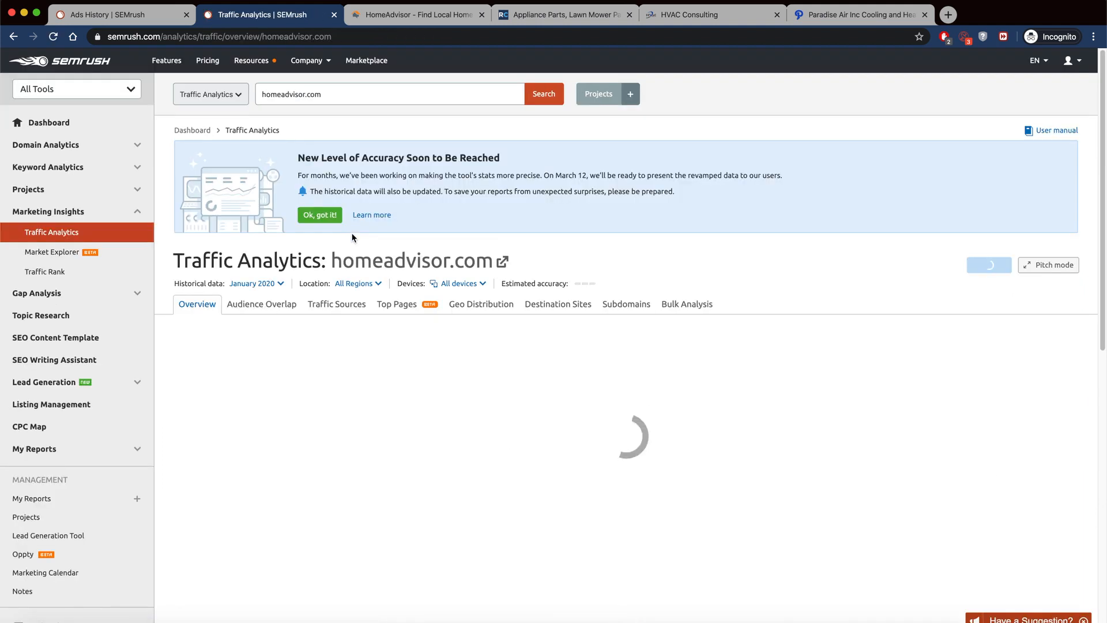
scroll(347, 237, "down", 2)
scroll(348, 242, "down", 8)
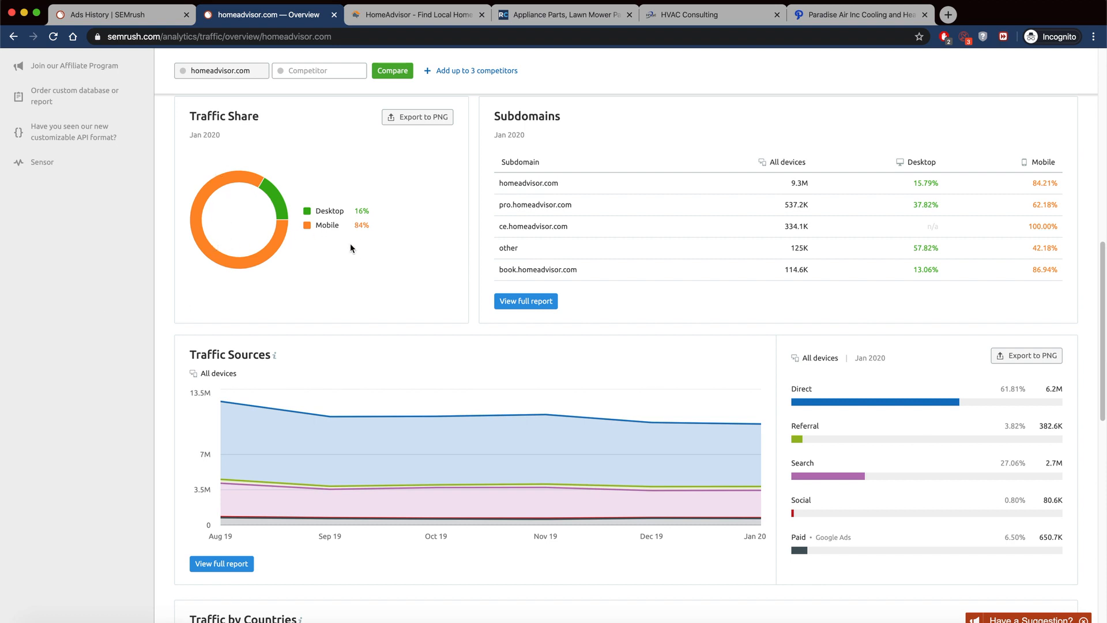
scroll(354, 249, "down", 5)
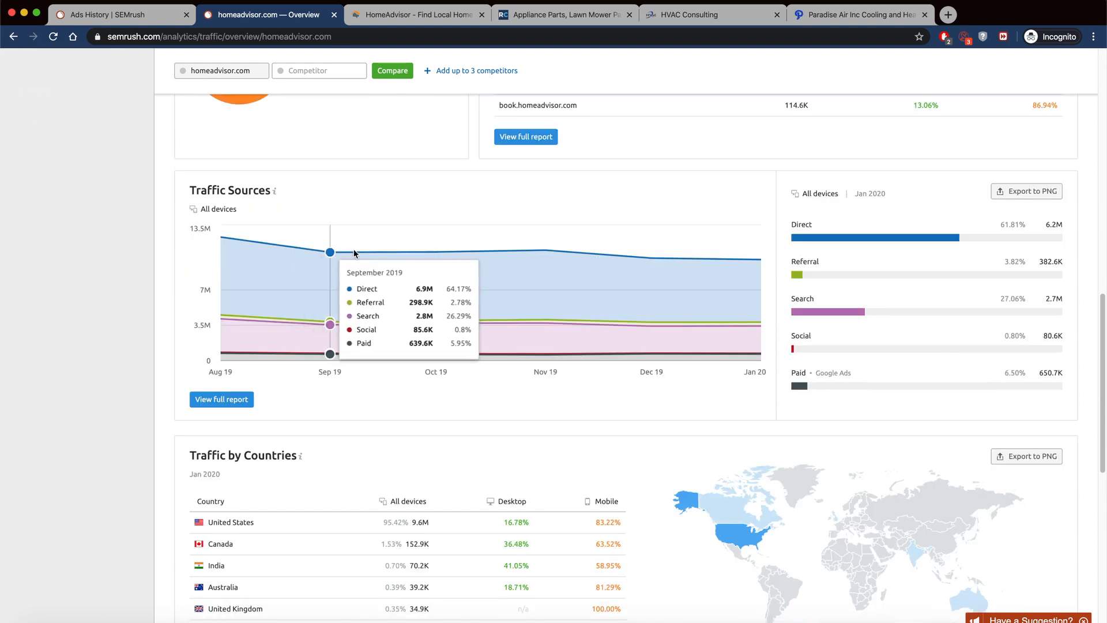
scroll(353, 251, "down", 7)
mouse_move(741, 302)
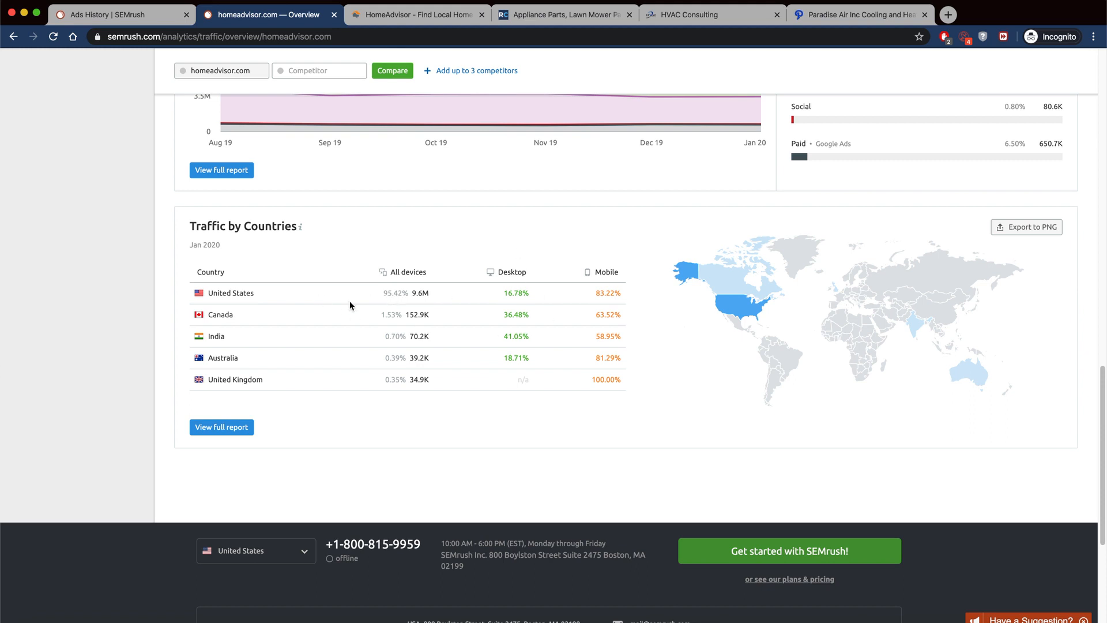
scroll(349, 300, "up", 15)
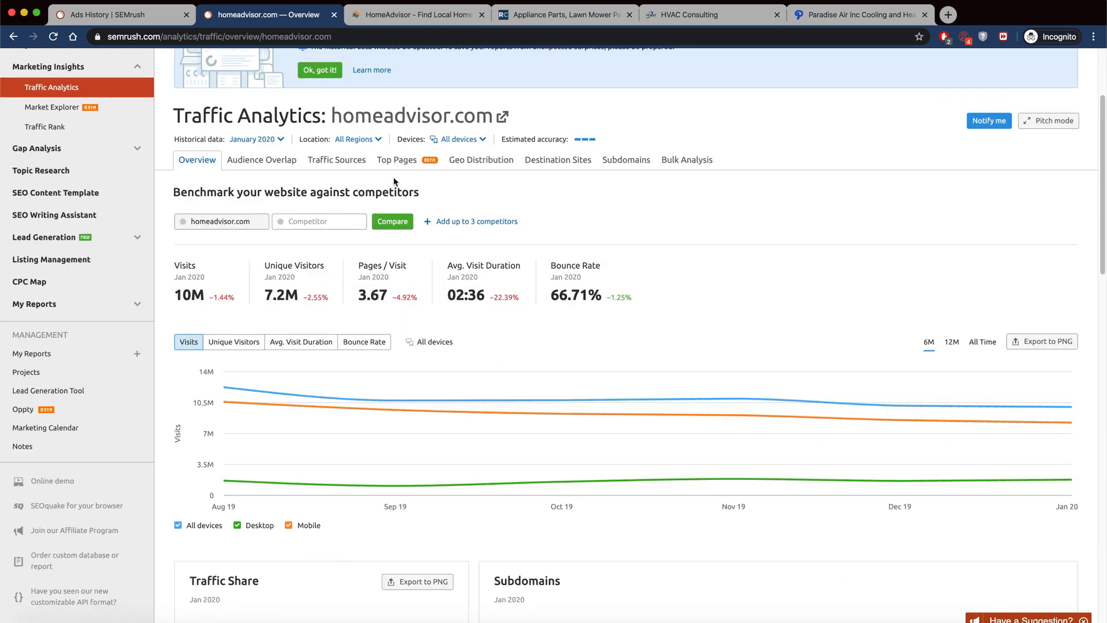
Check the Top Pages and Traffic Sources reports in homeadvisor.com's traffic analytics
left_click(405, 161)
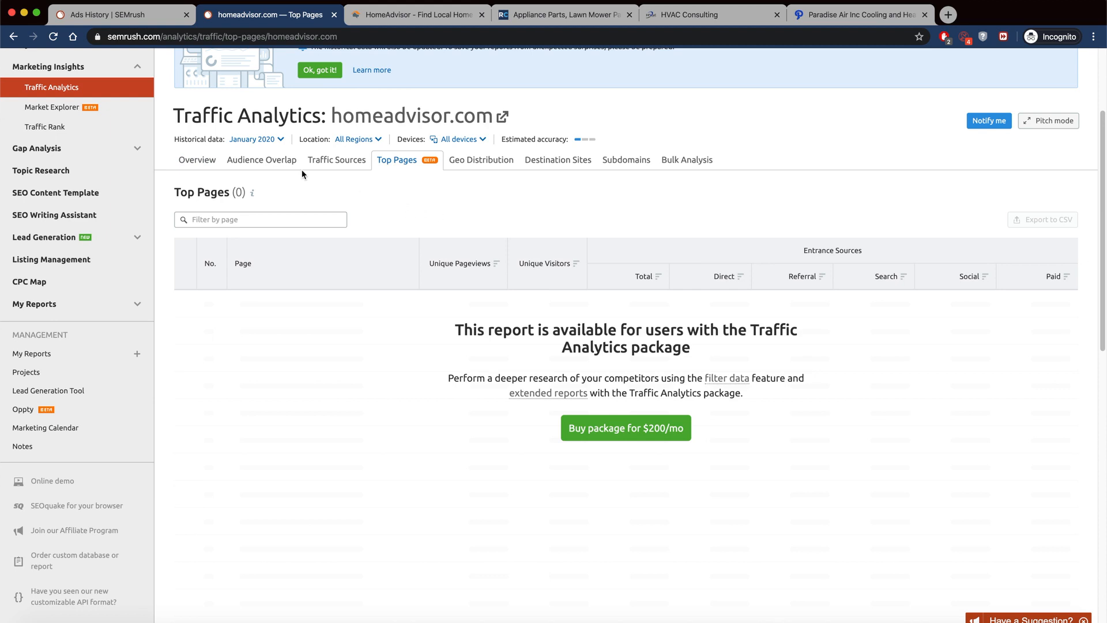
left_click(318, 160)
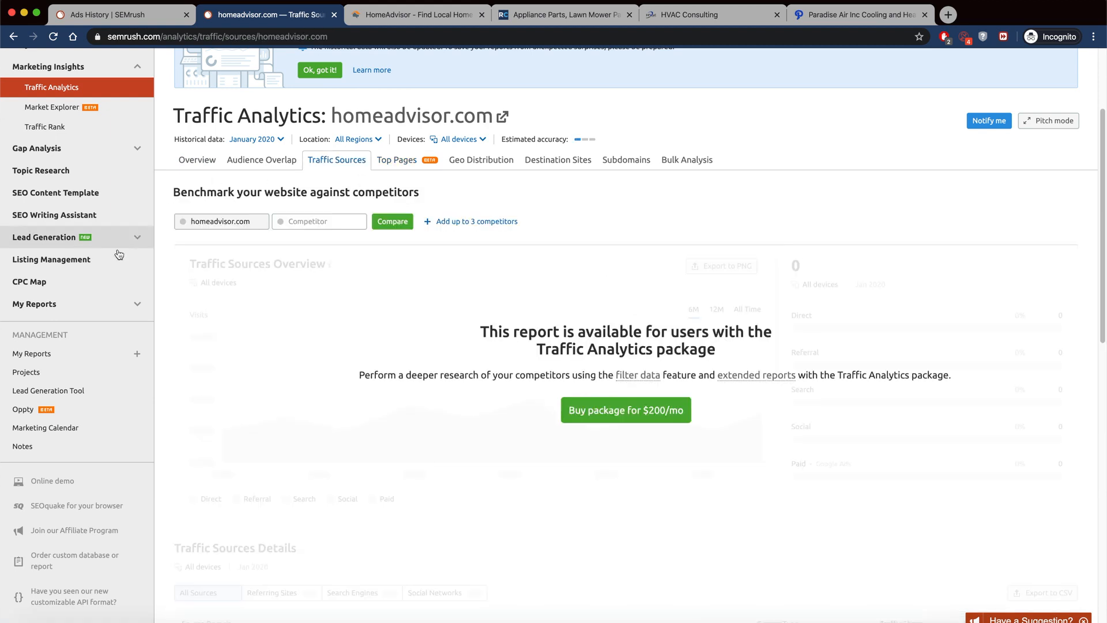
left_click(138, 149)
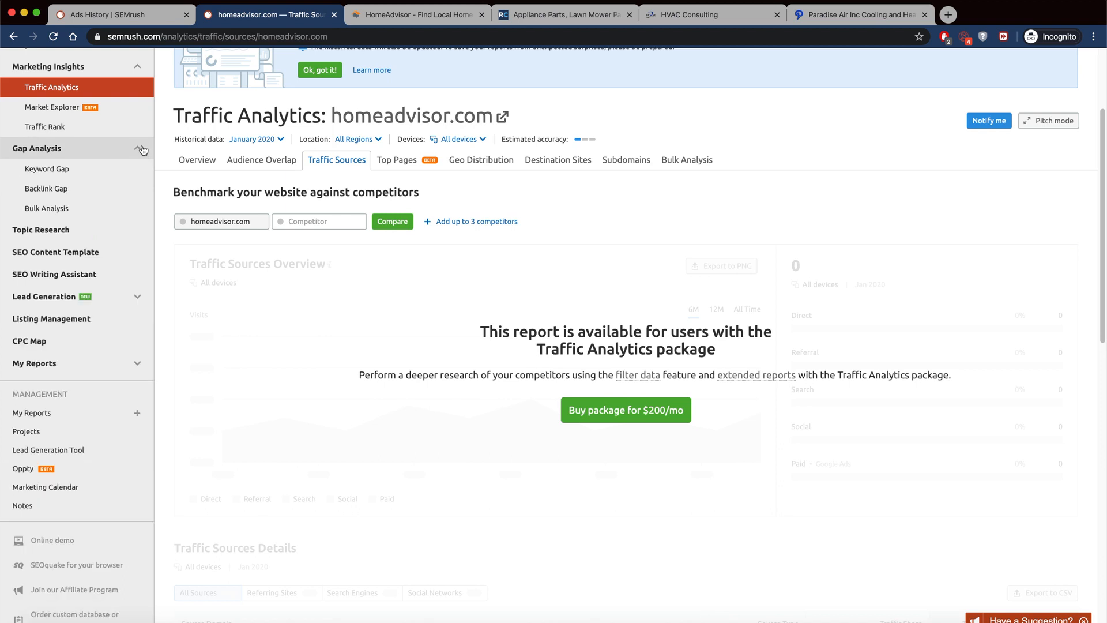
Open the Keyword Magic Tool for homeadvisor.com, dismiss its introduction and review the broad match keywords
scroll(138, 175, "up", 3)
left_click(137, 167)
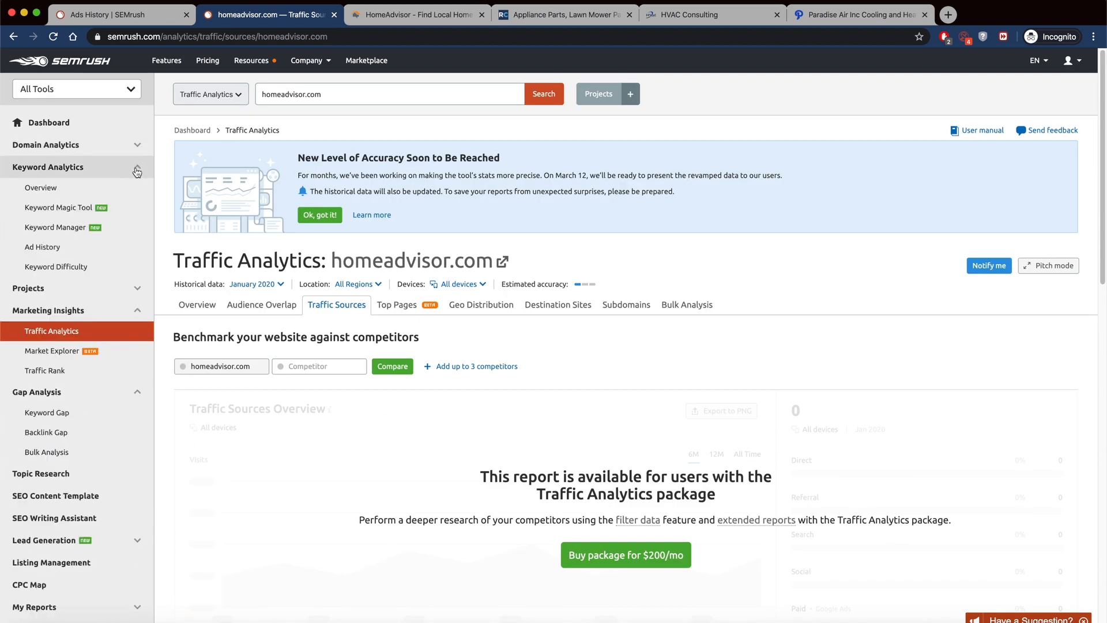
left_click(78, 209)
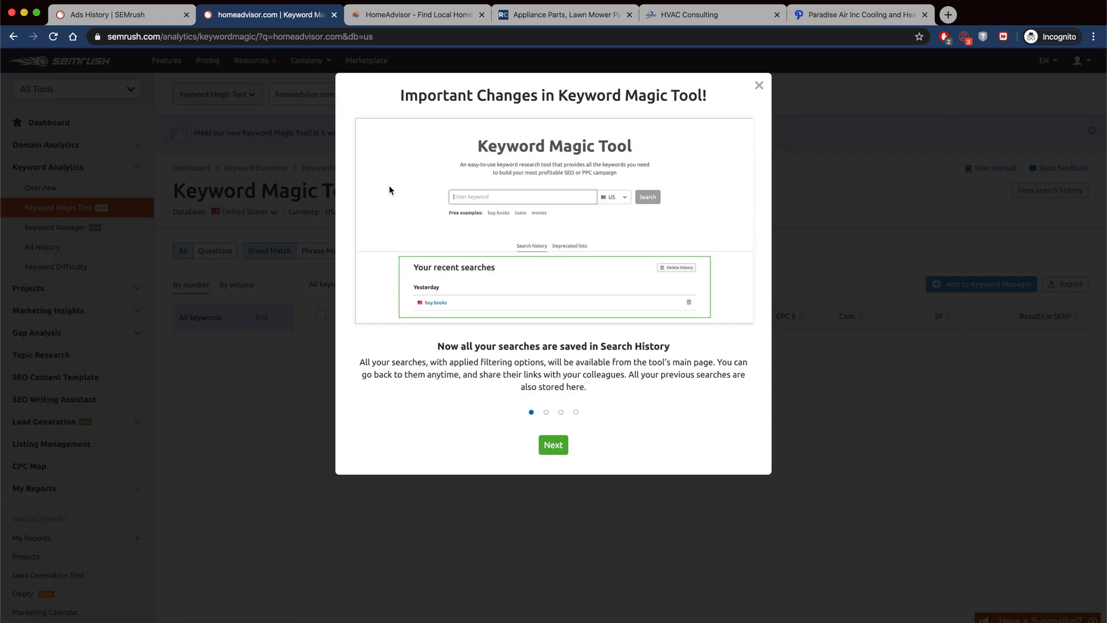
left_click(555, 446)
left_click(555, 446)
left_click(556, 446)
left_click(758, 86)
scroll(633, 193, "down", 2)
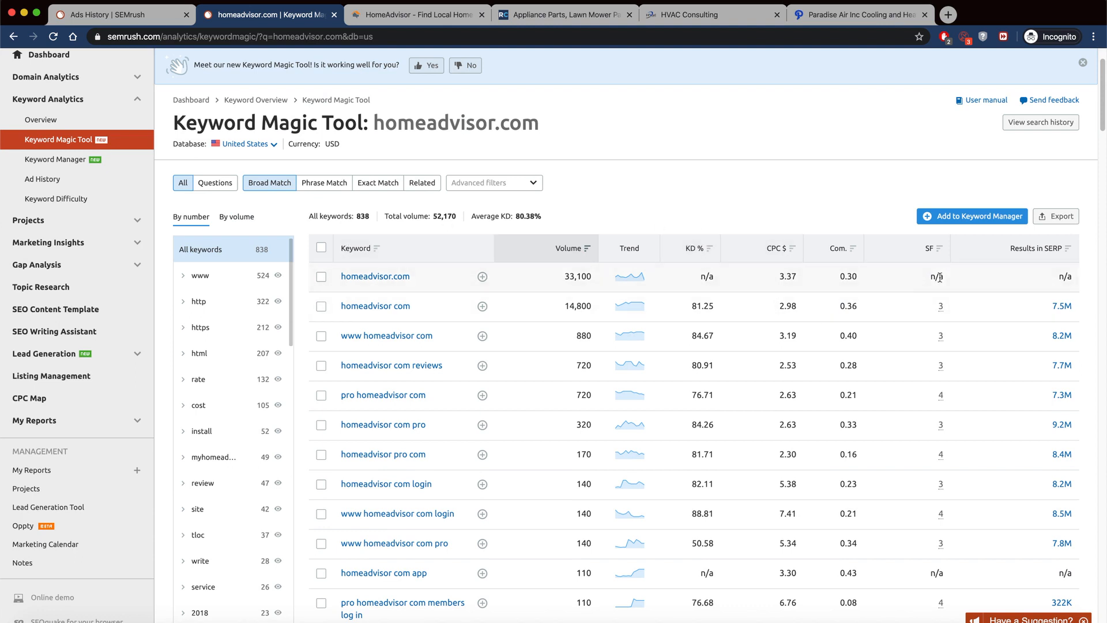
scroll(872, 278, "down", 5)
scroll(872, 282, "down", 3)
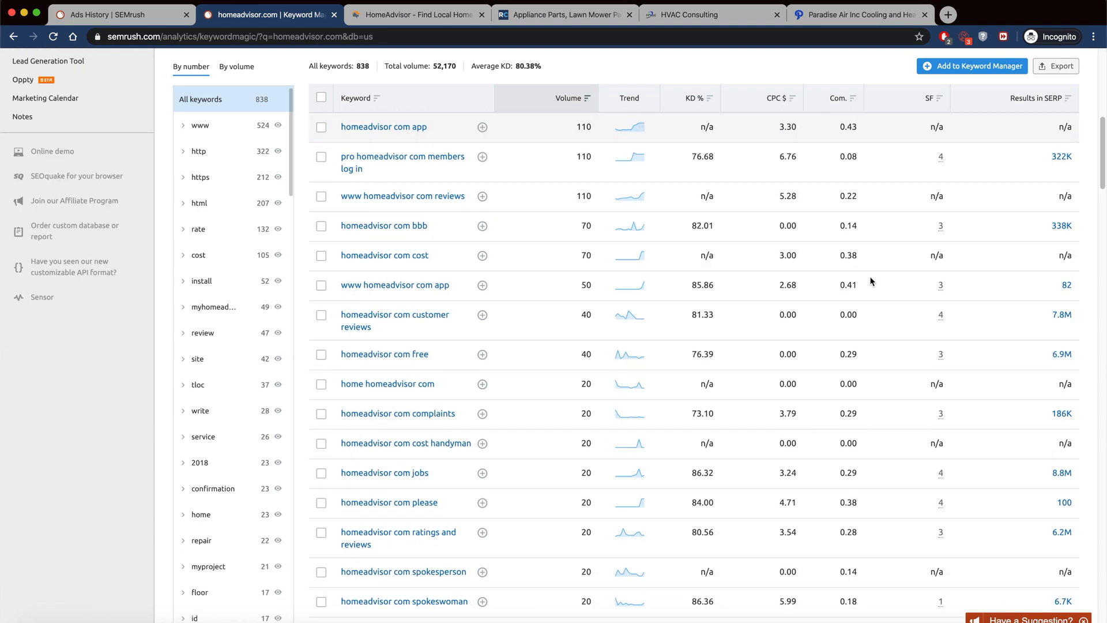
Limit homeadvisor.com's keyword list to exact matches and look through the resulting keywords
scroll(732, 290, "up", 8)
left_click(378, 250)
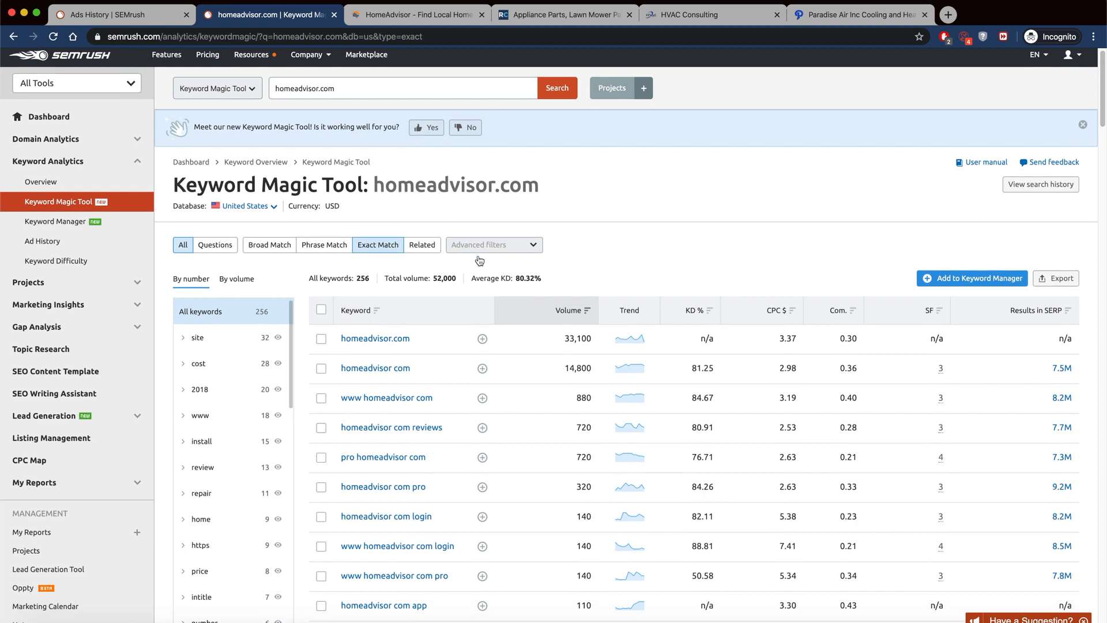
scroll(481, 258, "down", 2)
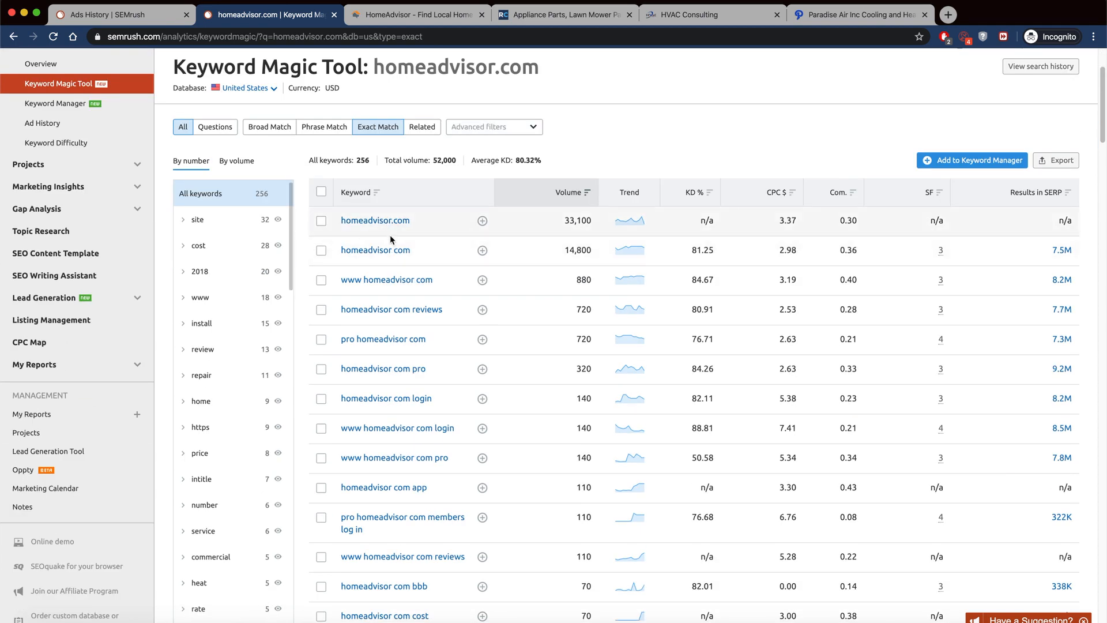
scroll(254, 294, "down", 3)
scroll(437, 271, "down", 10)
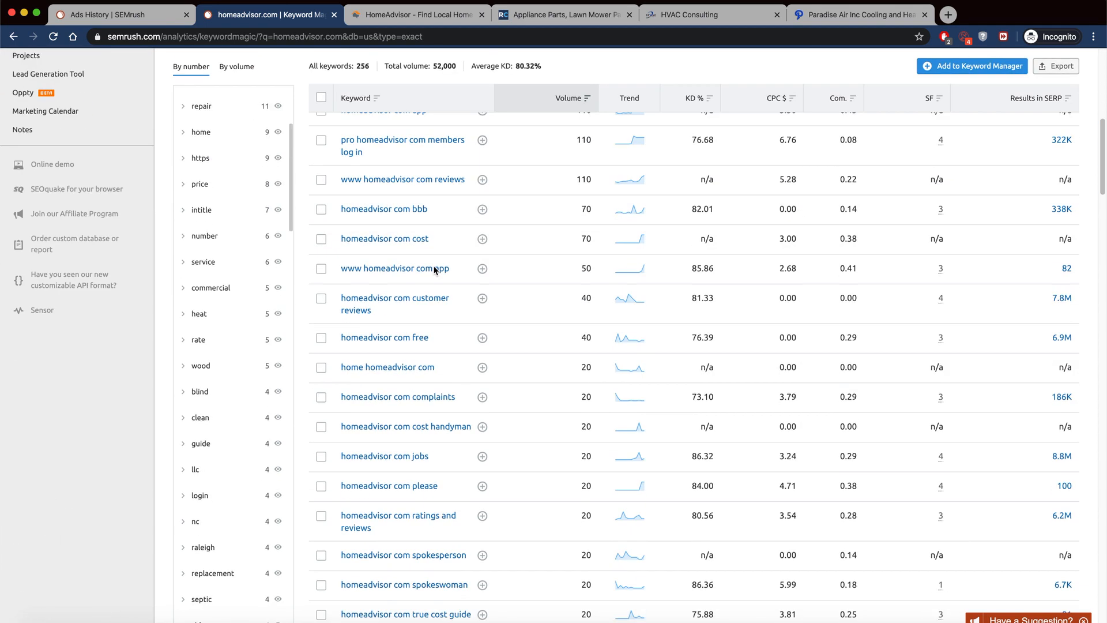
scroll(433, 268, "up", 1)
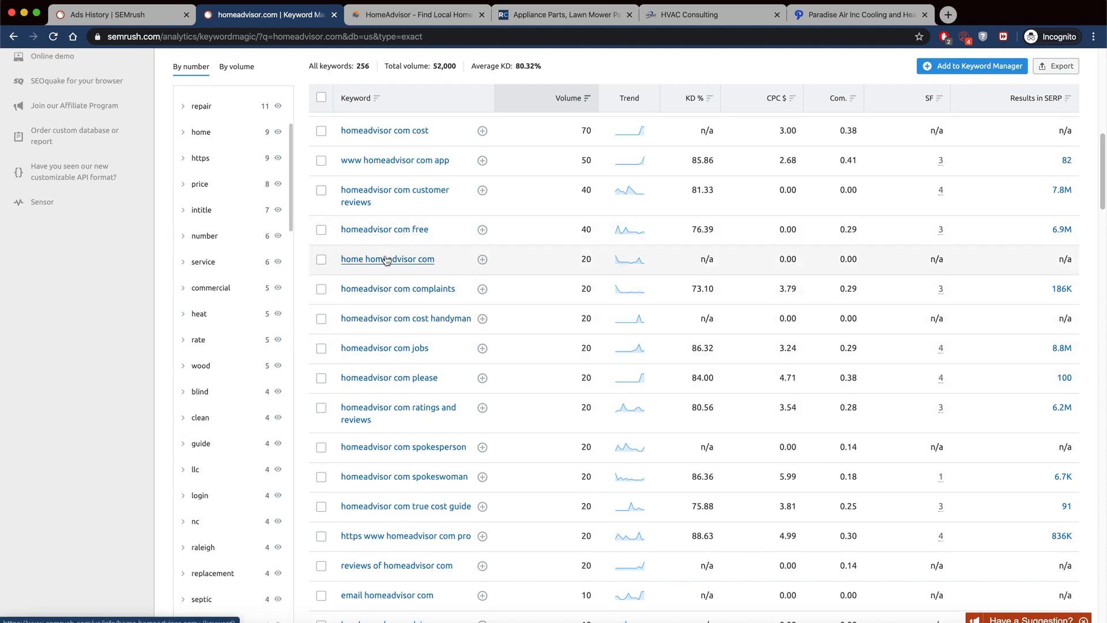
scroll(402, 279, "up", 5)
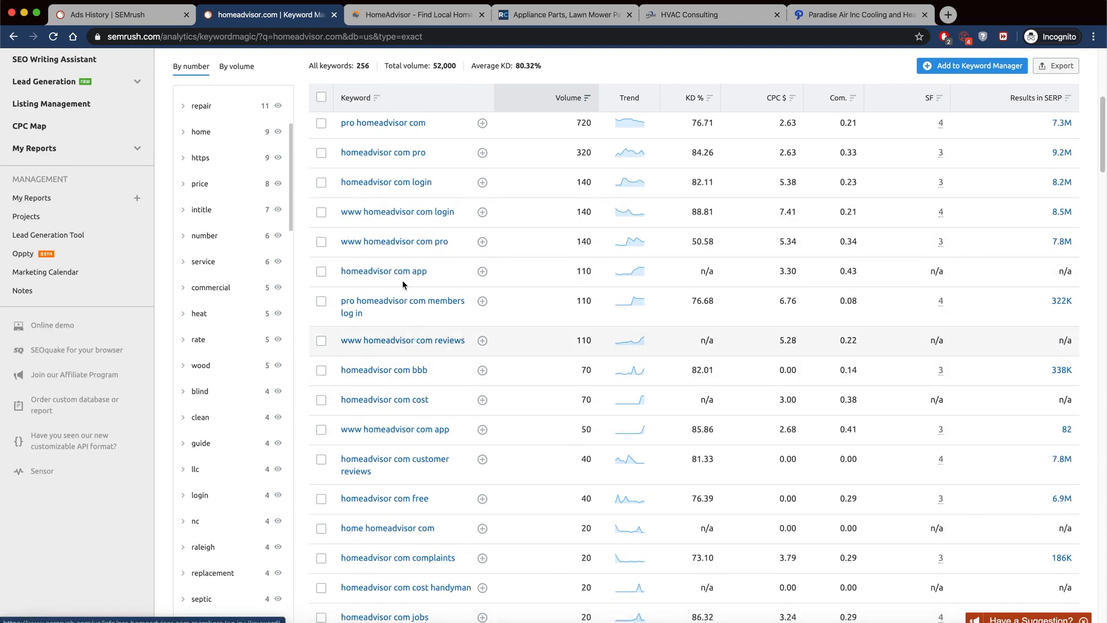
scroll(397, 221, "up", 2)
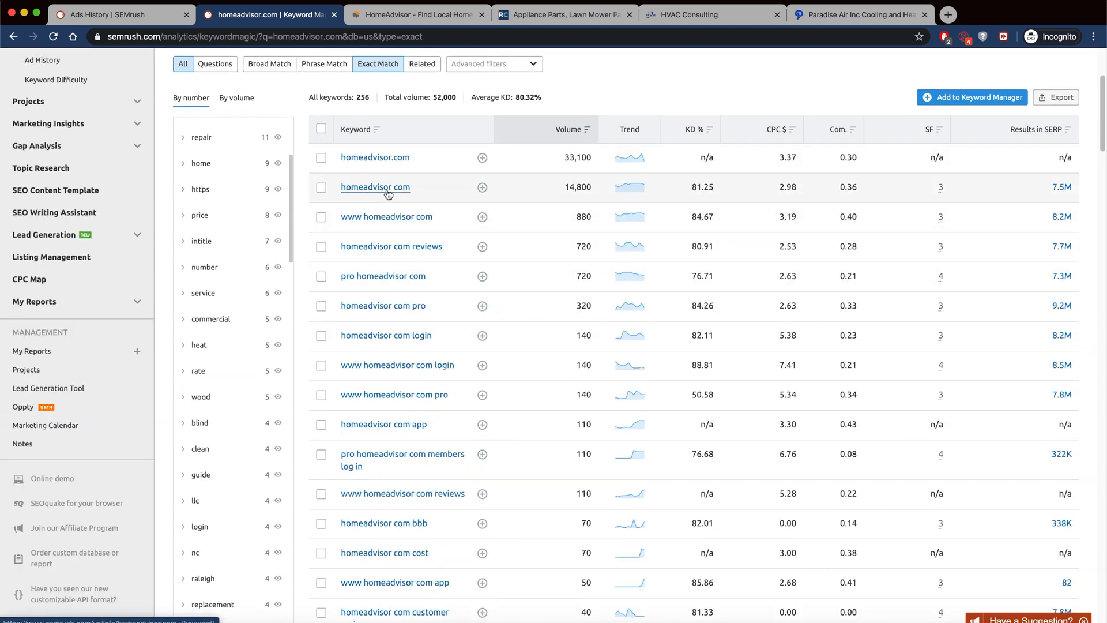
Open the keyword overview for "homeadvisor com pro" and review its organic, paid search and related keyword data
left_click(389, 306)
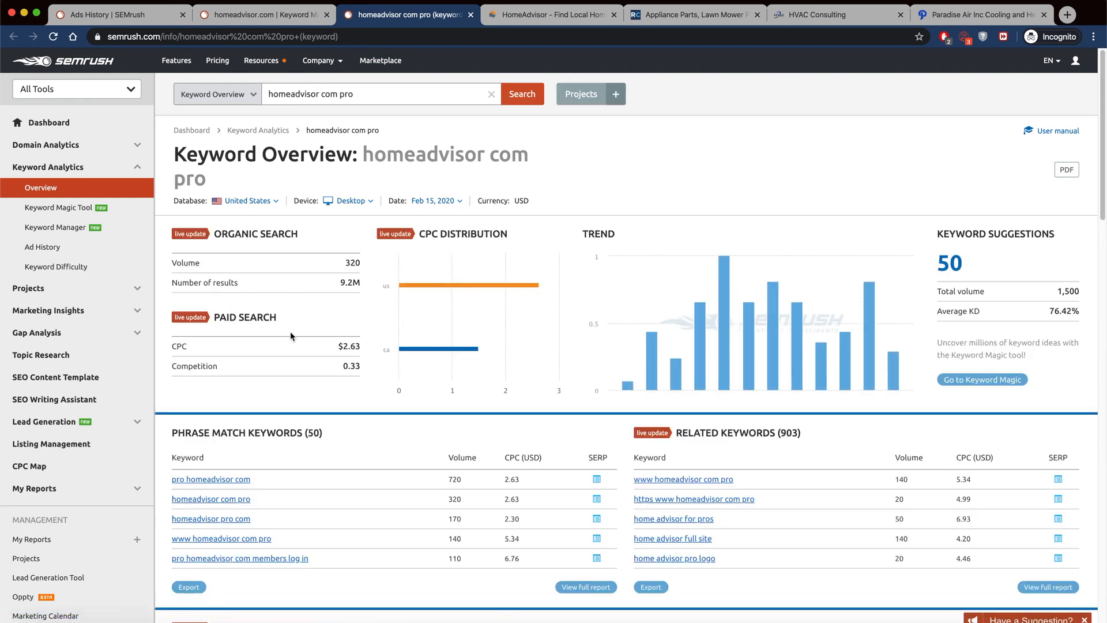
scroll(290, 333, "down", 1)
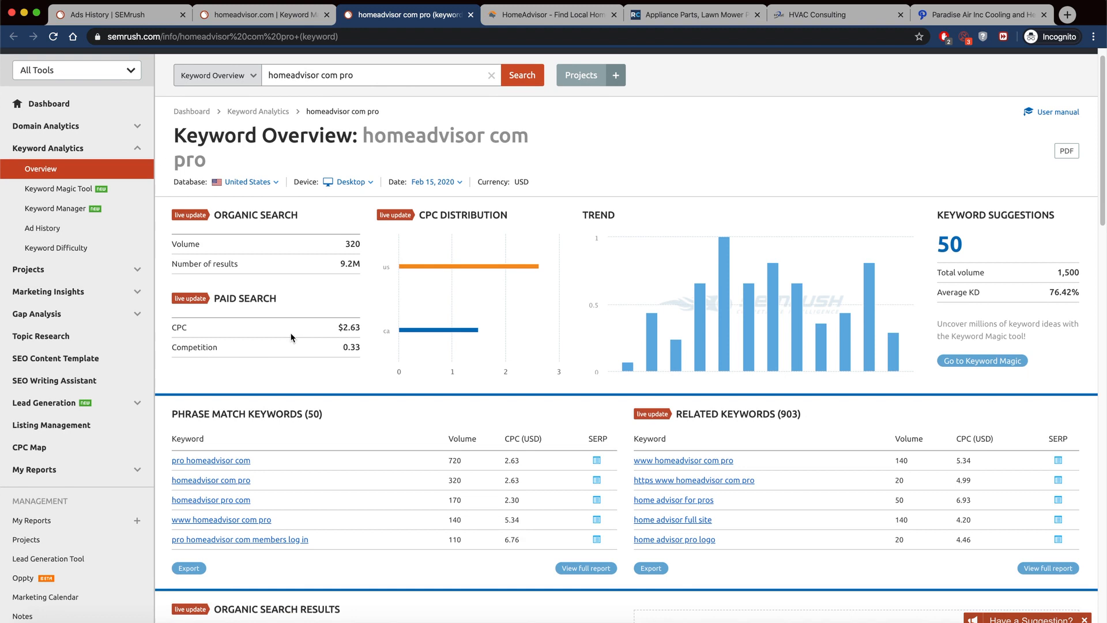
scroll(291, 332, "down", 4)
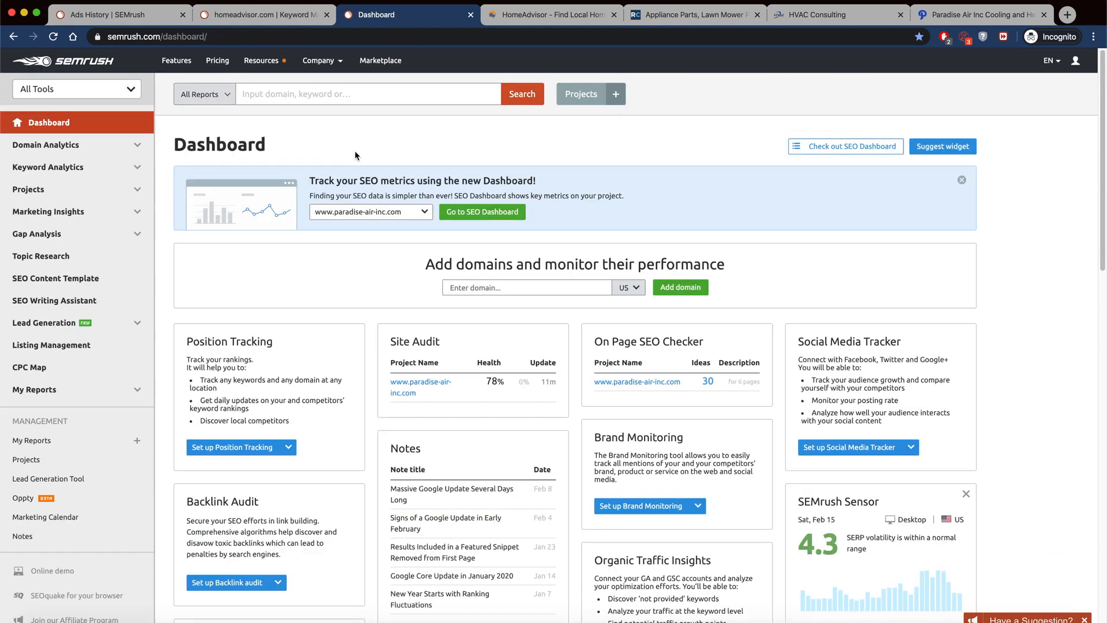